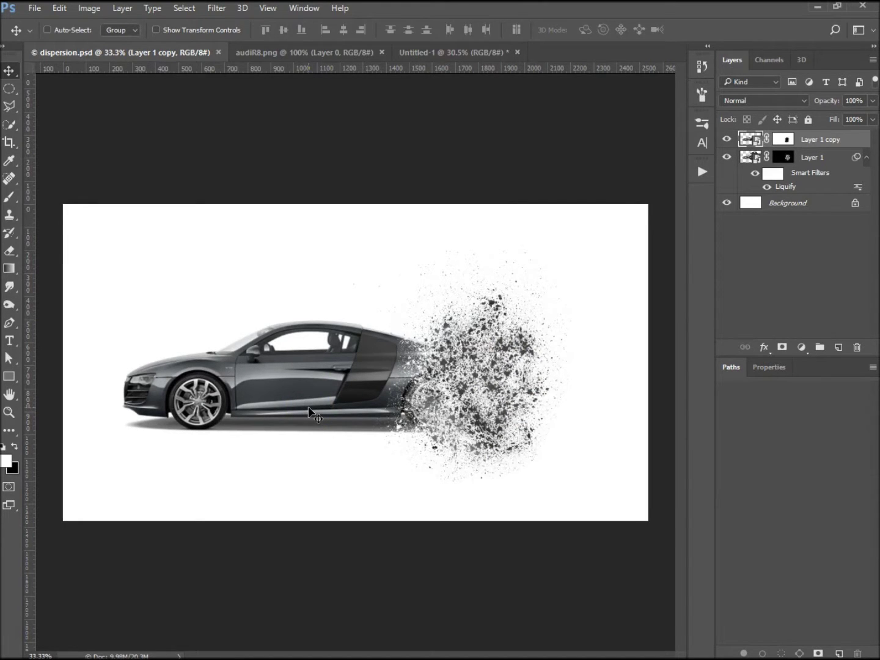
- Drag the car from audiR8.png into the blank Untitled-1 document
{"action": "left_click", "coordinate": [540, 433]}
{"action": "left_click", "coordinate": [536, 486]}
{"action": "left_click", "coordinate": [338, 53]}
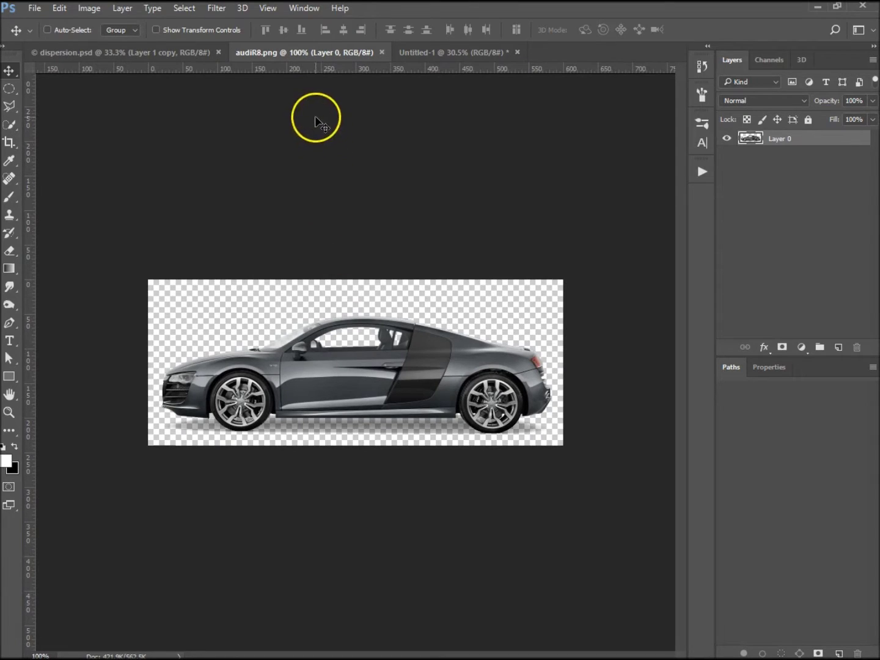
{"action": "left_click", "coordinate": [468, 54]}
{"action": "left_click", "coordinate": [312, 55]}
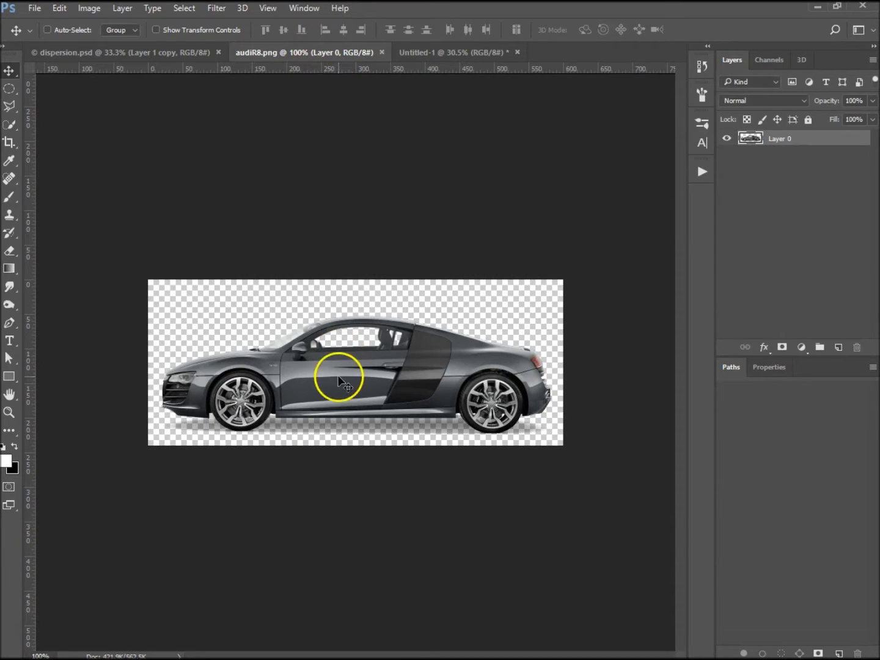
{"action": "left_click_drag", "start_coordinate": [330, 369], "coordinate": [333, 406]}
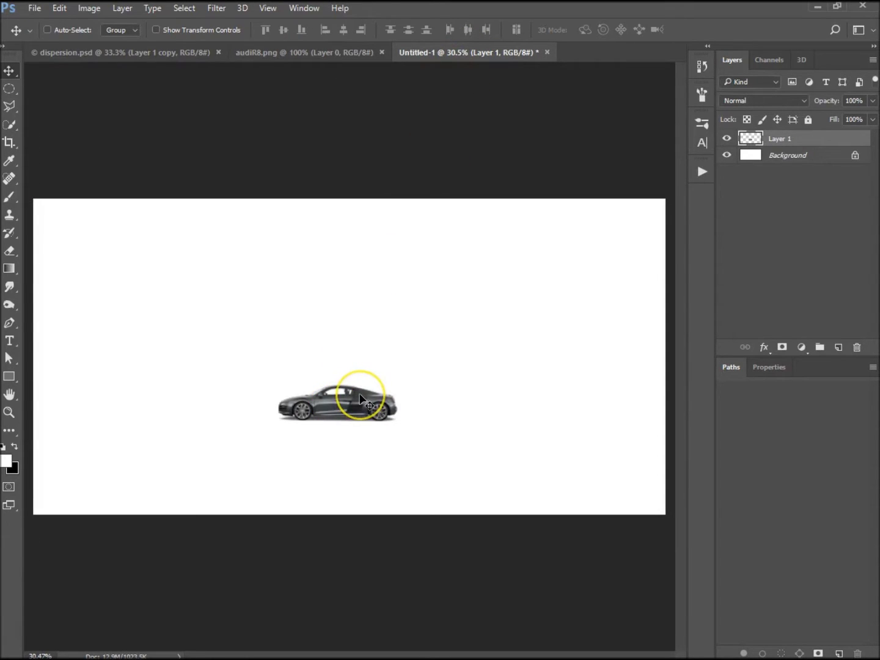
- Convert Layer 1 to a smart object, enlarge it to about 272%, and move it left
{"action": "right_click", "coordinate": [810, 139]}
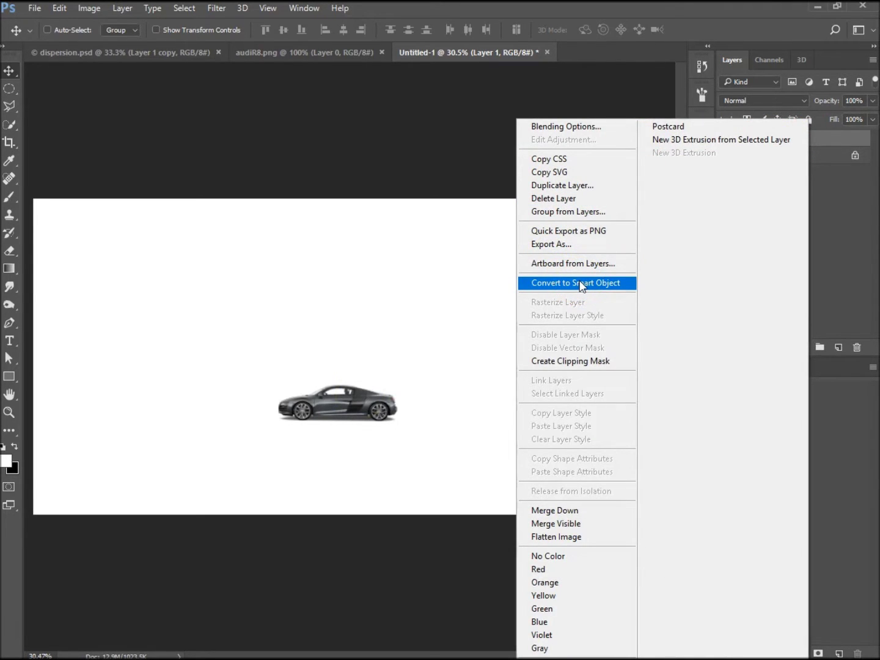
{"action": "left_click", "coordinate": [581, 283]}
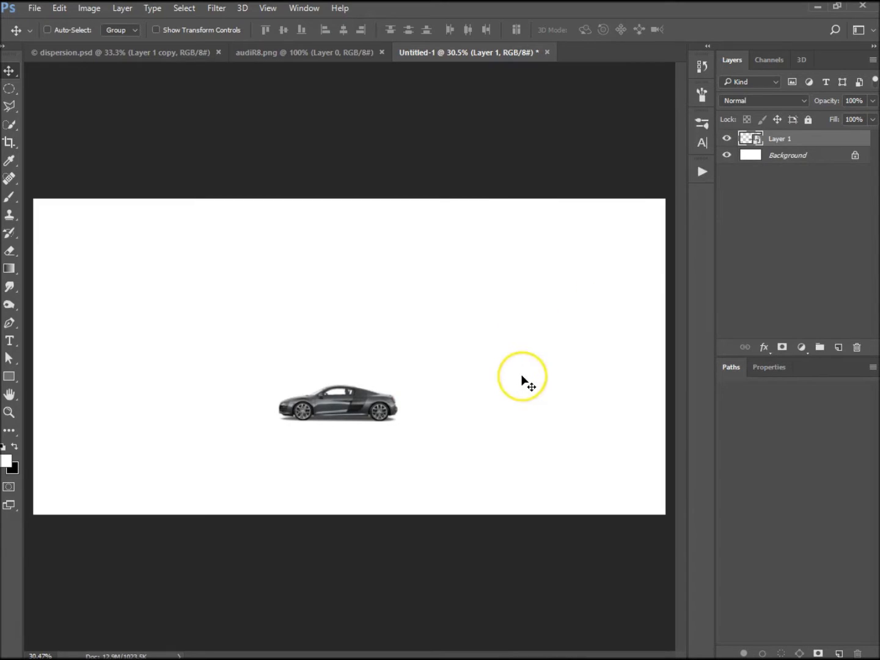
{"action": "key", "text": "ctrl+t"}
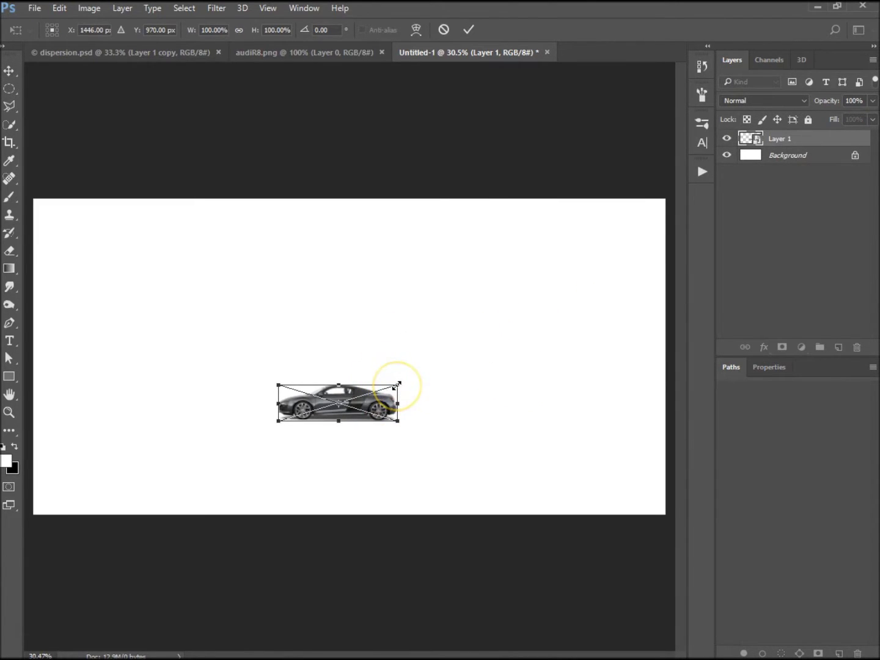
{"action": "left_click_drag", "start_coordinate": [398, 384], "coordinate": [575, 236]}
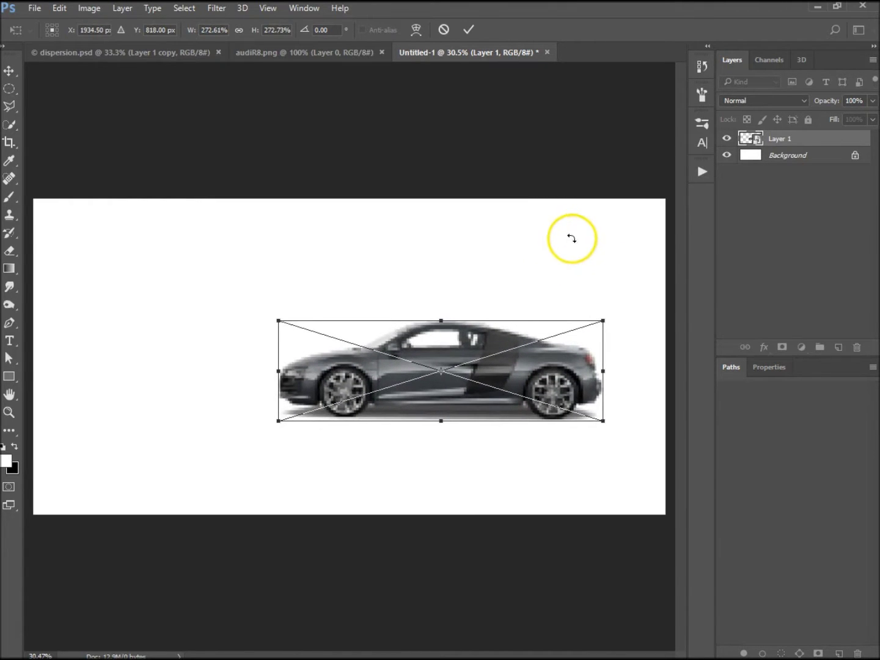
{"action": "left_click", "coordinate": [469, 29]}
{"action": "left_click_drag", "start_coordinate": [481, 367], "coordinate": [291, 368]}
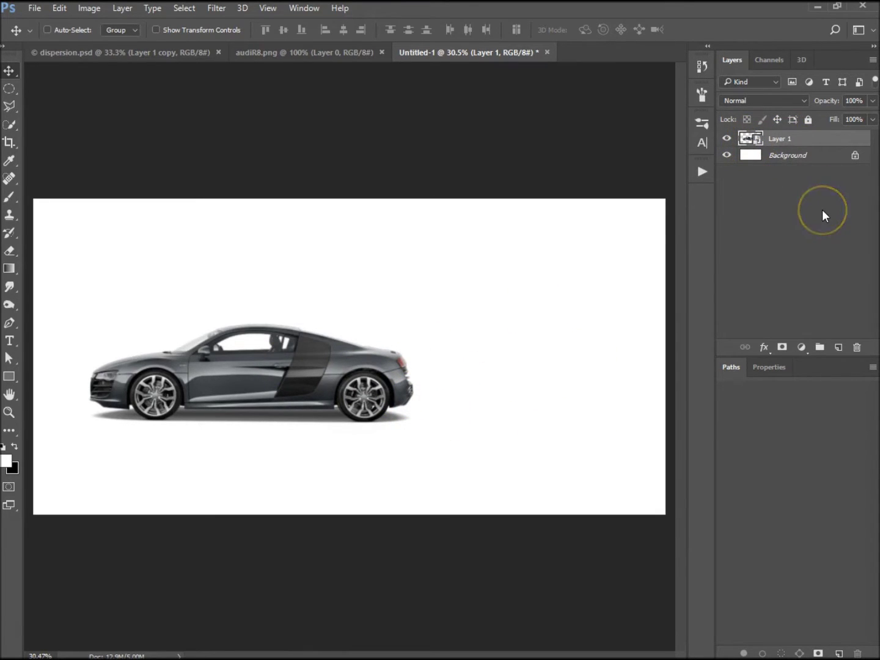
- Duplicate the car layer, add a white mask to Layer 1 copy and a black mask to Layer 1
{"action": "key", "text": "ctrl+j"}
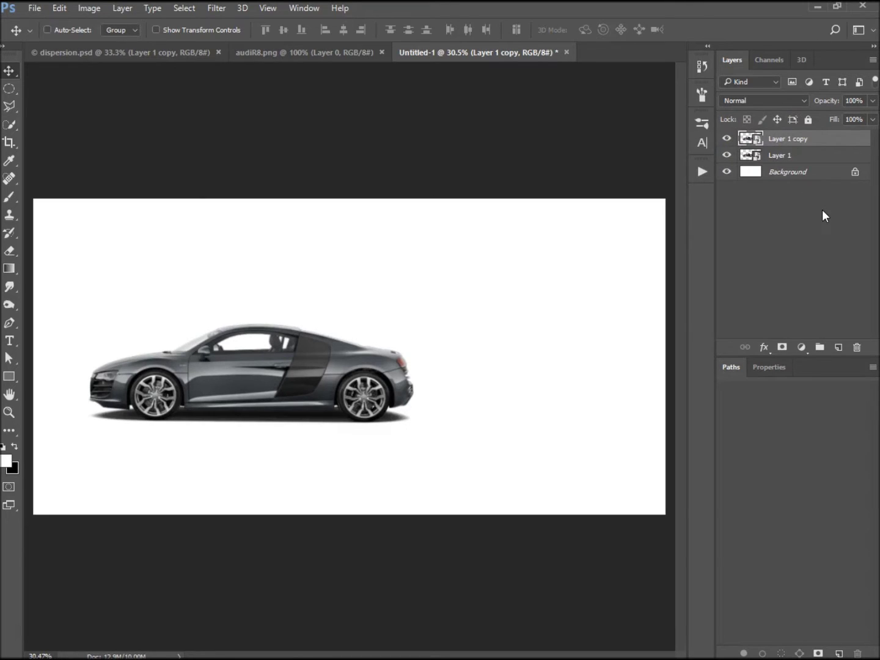
{"action": "mouse_move", "coordinate": [816, 141]}
{"action": "left_mouse_down"}
{"action": "mouse_move", "coordinate": [816, 160]}
{"action": "mouse_move", "coordinate": [806, 157]}
{"action": "left_mouse_up"}
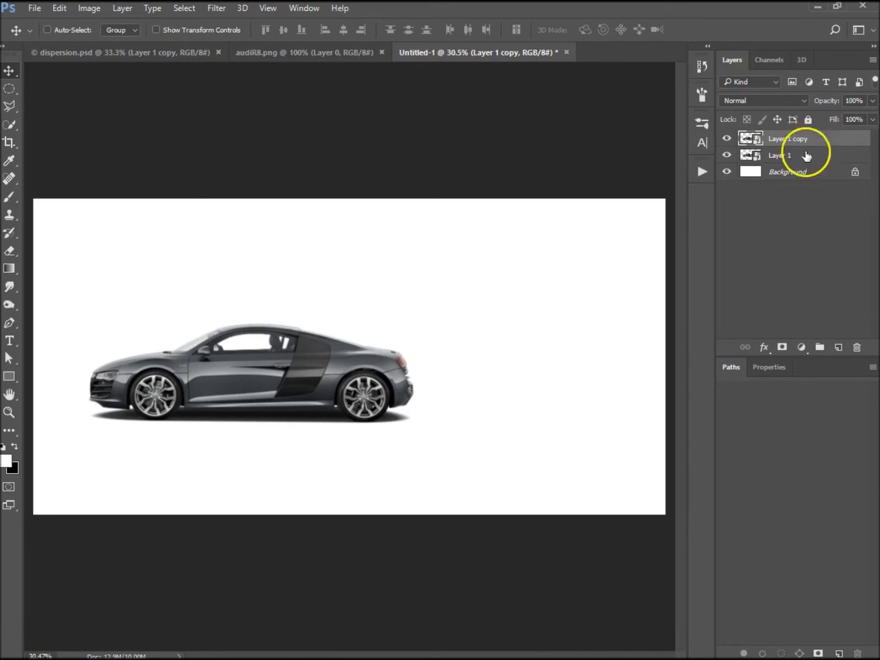
{"action": "left_click", "coordinate": [782, 347]}
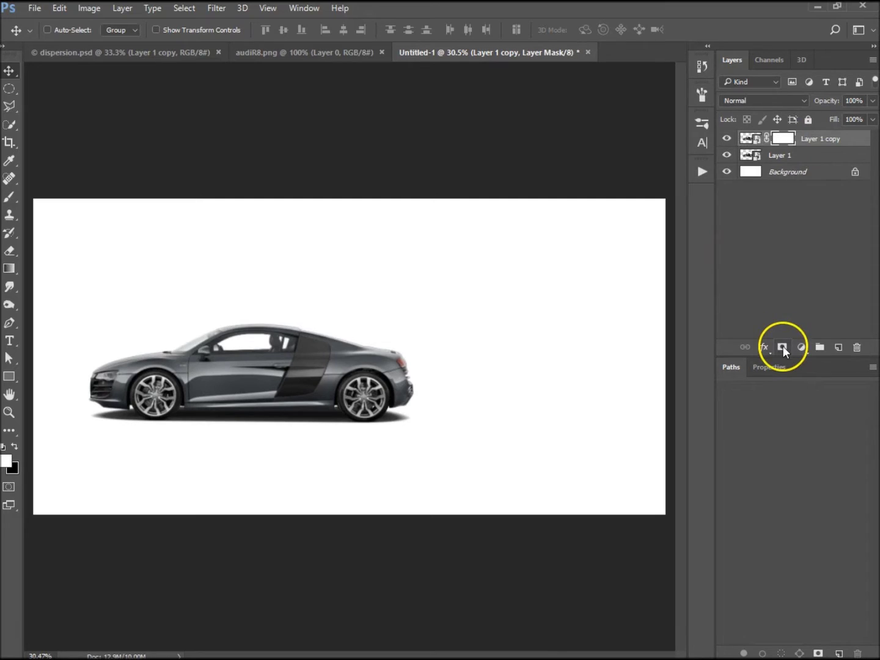
{"action": "left_click", "coordinate": [798, 160]}
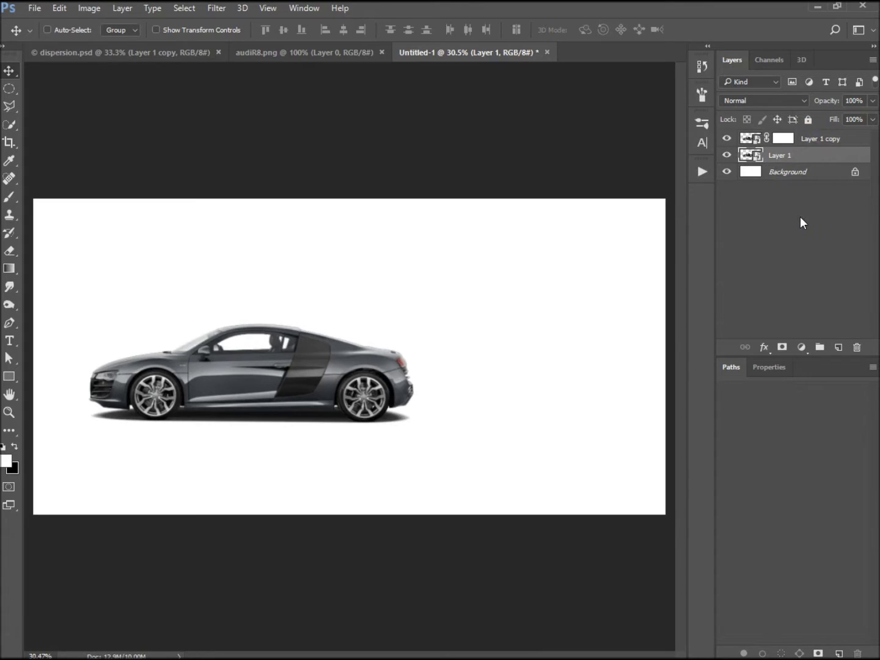
{"action": "left_click", "coordinate": [781, 347], "text": "alt"}
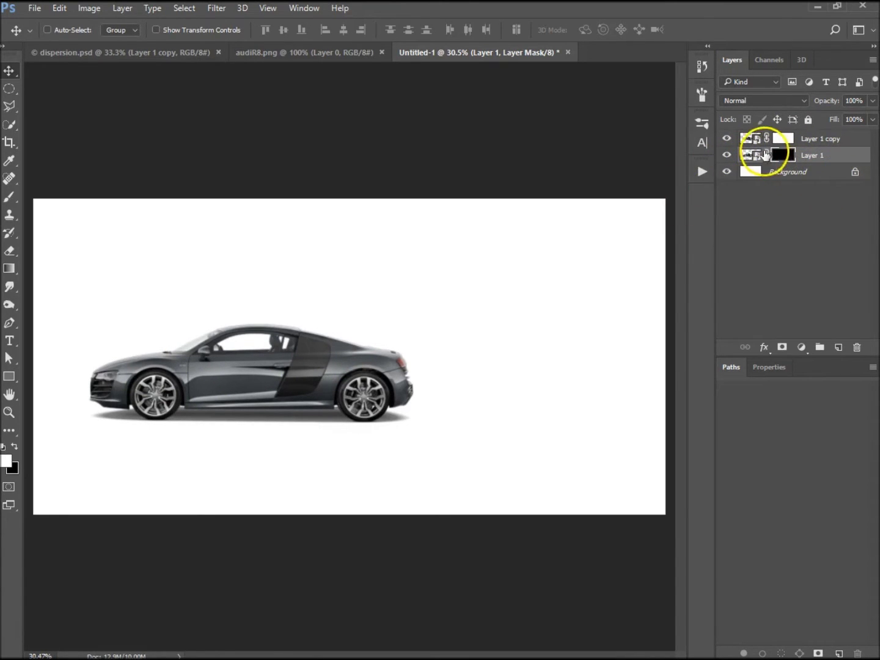
{"action": "left_click", "coordinate": [751, 157]}
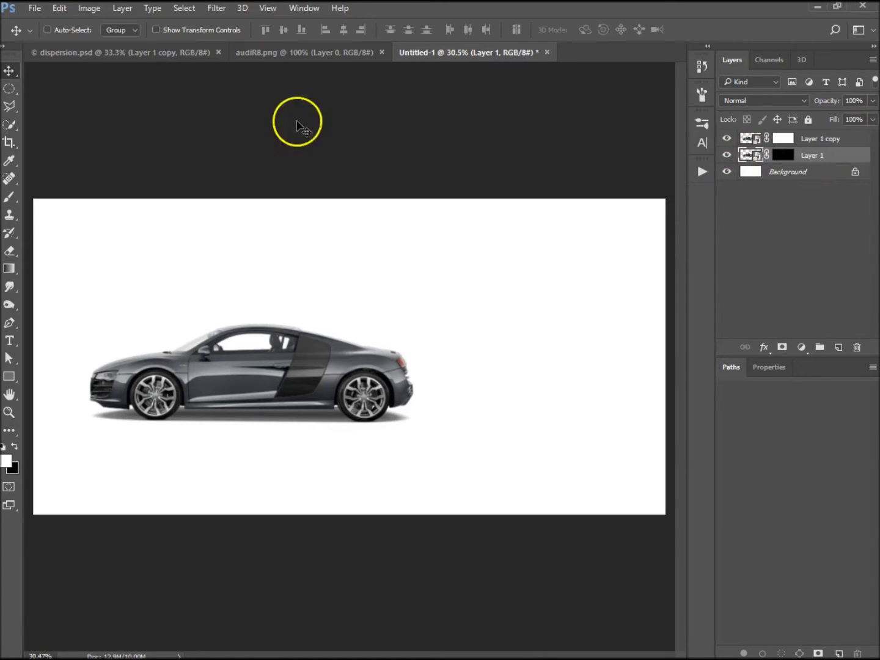
- In Liquify, use a smaller Forward Warp brush to drag the car's rear rightward into a long tail
{"action": "left_click", "coordinate": [225, 13]}
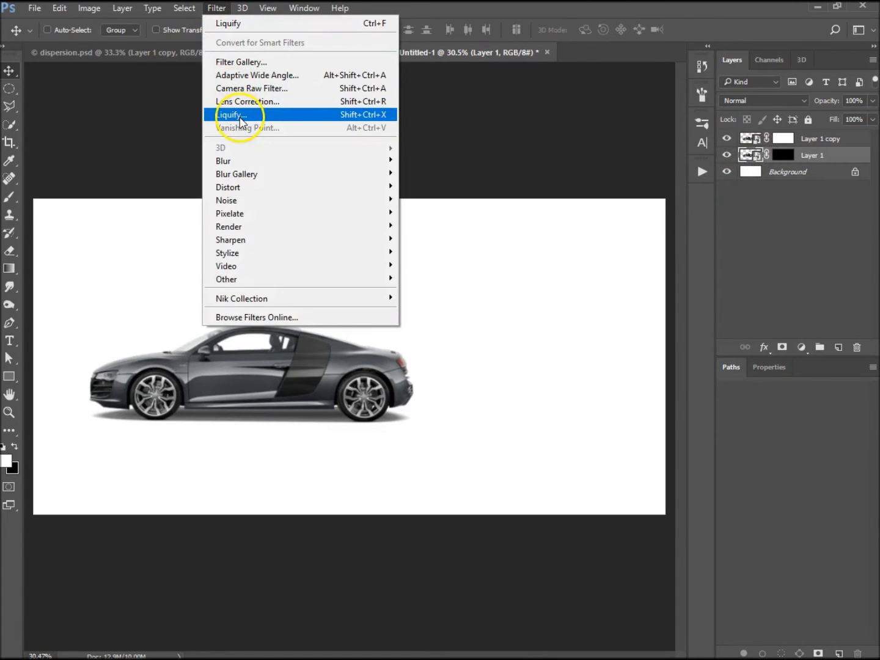
{"action": "left_click", "coordinate": [242, 118]}
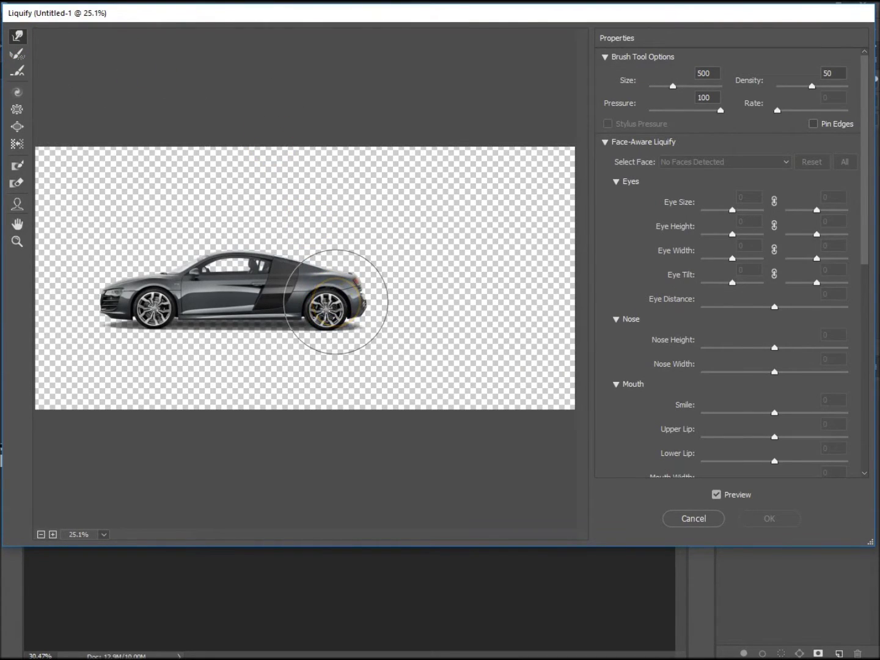
{"action": "key", "text": "bracketleft"}
{"action": "key", "text": "bracketleft"}
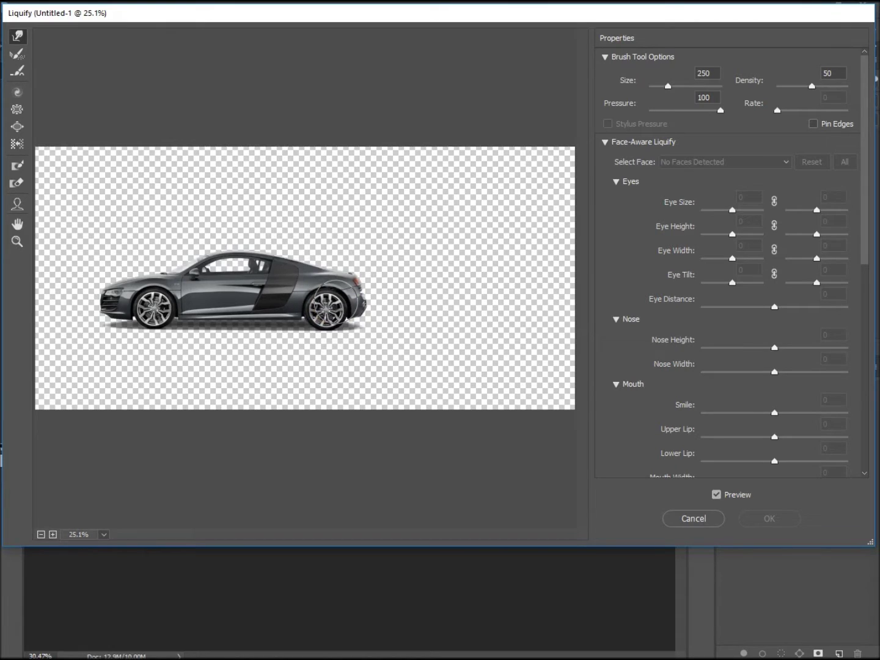
{"action": "scroll", "coordinate": [337, 301], "scroll_direction": "up", "scroll_amount": 1, "text": "alt"}
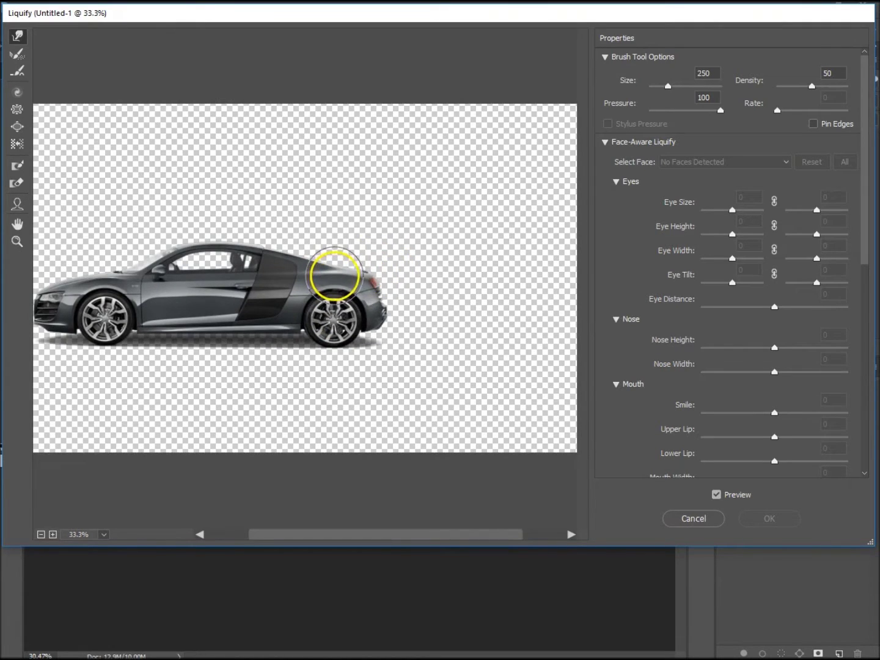
{"action": "left_click_drag", "start_coordinate": [334, 275], "coordinate": [422, 217]}
{"action": "left_click_drag", "start_coordinate": [371, 267], "coordinate": [445, 242]}
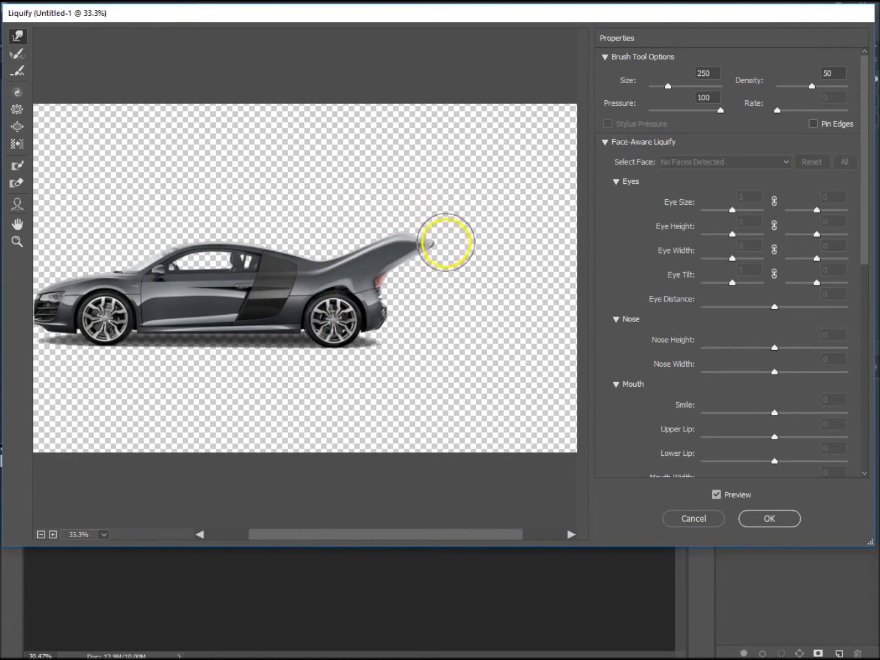
{"action": "left_click_drag", "start_coordinate": [394, 277], "coordinate": [467, 257]}
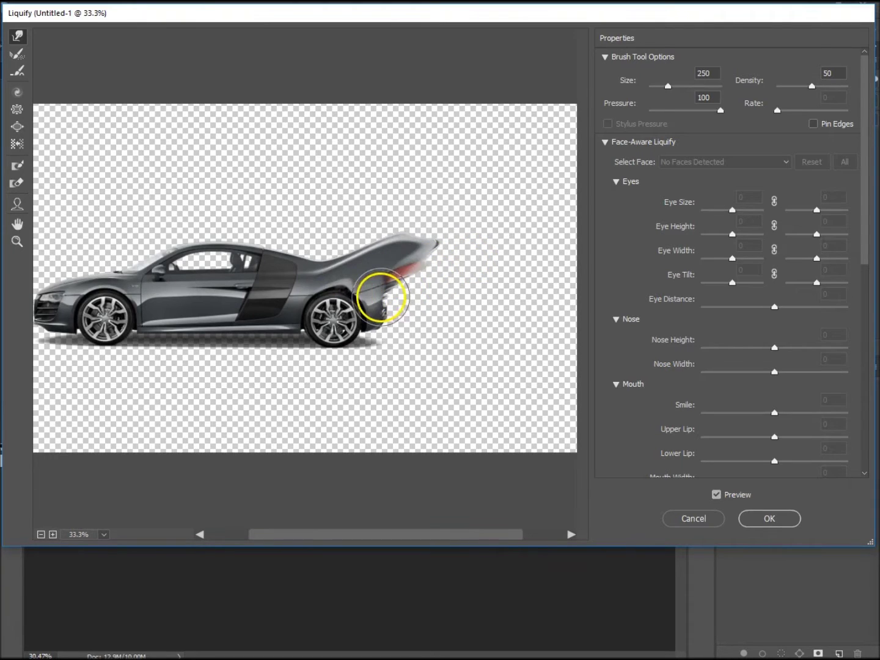
{"action": "mouse_move", "coordinate": [382, 295]}
{"action": "left_mouse_down"}
{"action": "mouse_move", "coordinate": [465, 290]}
{"action": "mouse_move", "coordinate": [392, 308]}
{"action": "mouse_move", "coordinate": [449, 306]}
{"action": "mouse_move", "coordinate": [383, 323]}
{"action": "mouse_move", "coordinate": [457, 337]}
{"action": "mouse_move", "coordinate": [373, 335]}
{"action": "mouse_move", "coordinate": [429, 360]}
{"action": "mouse_move", "coordinate": [423, 337]}
{"action": "mouse_move", "coordinate": [464, 348]}
{"action": "mouse_move", "coordinate": [352, 333]}
{"action": "mouse_move", "coordinate": [395, 366]}
{"action": "mouse_move", "coordinate": [400, 347]}
{"action": "mouse_move", "coordinate": [431, 353]}
{"action": "mouse_move", "coordinate": [395, 343]}
{"action": "mouse_move", "coordinate": [375, 324]}
{"action": "mouse_move", "coordinate": [438, 312]}
{"action": "mouse_move", "coordinate": [431, 296]}
{"action": "mouse_move", "coordinate": [480, 284]}
{"action": "mouse_move", "coordinate": [403, 274]}
{"action": "mouse_move", "coordinate": [469, 249]}
{"action": "mouse_move", "coordinate": [444, 282]}
{"action": "mouse_move", "coordinate": [474, 273]}
{"action": "mouse_move", "coordinate": [321, 261]}
{"action": "mouse_move", "coordinate": [360, 231]}
{"action": "mouse_move", "coordinate": [379, 244]}
{"action": "mouse_move", "coordinate": [417, 220]}
{"action": "mouse_move", "coordinate": [378, 242]}
{"action": "mouse_move", "coordinate": [402, 213]}
{"action": "mouse_move", "coordinate": [425, 235]}
{"action": "mouse_move", "coordinate": [451, 219]}
{"action": "mouse_move", "coordinate": [450, 243]}
{"action": "mouse_move", "coordinate": [476, 235]}
{"action": "mouse_move", "coordinate": [458, 275]}
{"action": "mouse_move", "coordinate": [484, 271]}
{"action": "mouse_move", "coordinate": [447, 311]}
{"action": "mouse_move", "coordinate": [471, 311]}
{"action": "mouse_move", "coordinate": [422, 338]}
{"action": "mouse_move", "coordinate": [449, 347]}
{"action": "mouse_move", "coordinate": [404, 359]}
{"action": "mouse_move", "coordinate": [426, 366]}
{"action": "mouse_move", "coordinate": [356, 344]}
{"action": "mouse_move", "coordinate": [388, 364]}
{"action": "mouse_move", "coordinate": [346, 353]}
{"action": "mouse_move", "coordinate": [348, 366]}
{"action": "mouse_move", "coordinate": [430, 364]}
{"action": "mouse_move", "coordinate": [479, 320]}
{"action": "mouse_move", "coordinate": [471, 266]}
{"action": "mouse_move", "coordinate": [452, 251]}
{"action": "mouse_move", "coordinate": [456, 233]}
{"action": "mouse_move", "coordinate": [480, 245]}
{"action": "left_mouse_up"}
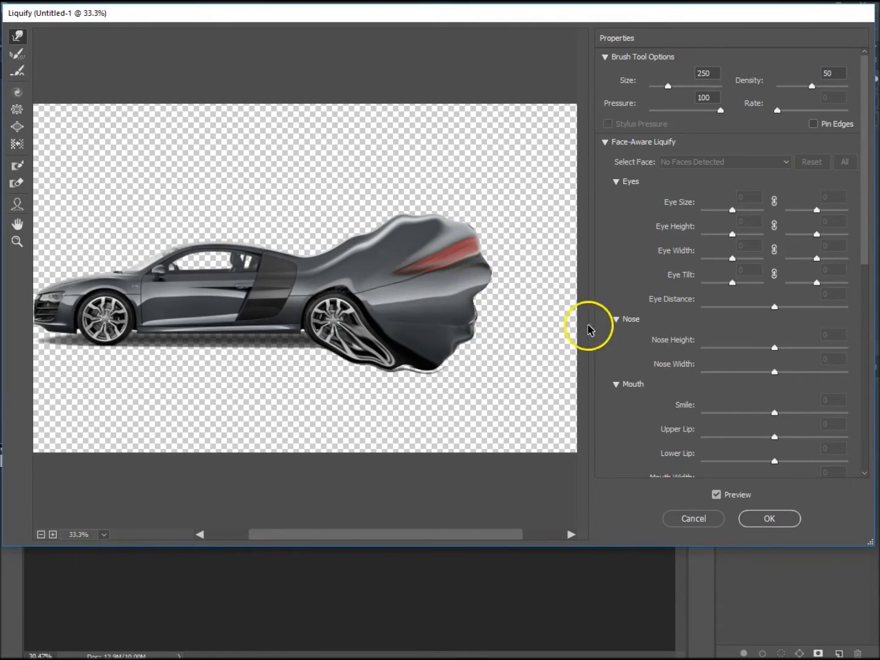
{"action": "left_click", "coordinate": [767, 523]}
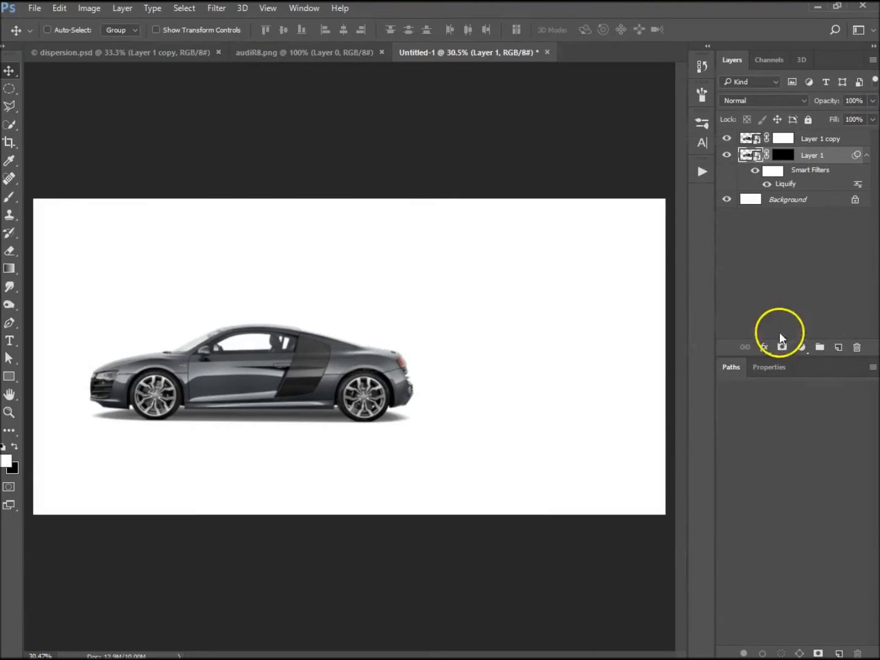
- Toggle Layer 1 copy's visibility and Layer 1's mask to inspect the liquified car
{"action": "left_click", "coordinate": [726, 140]}
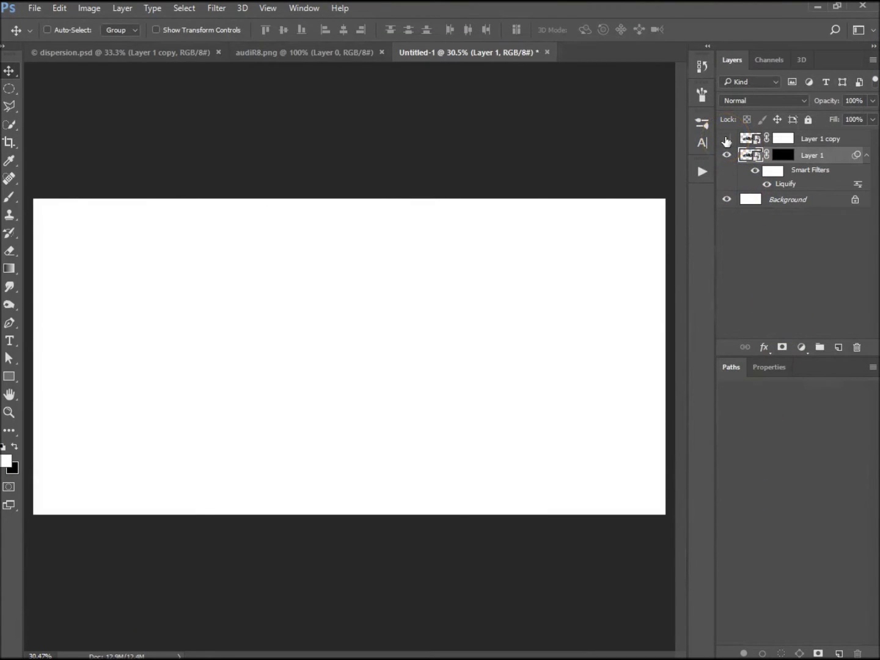
{"action": "left_click", "coordinate": [726, 139]}
{"action": "left_click", "coordinate": [726, 139]}
{"action": "left_click", "coordinate": [785, 156]}
{"action": "left_click", "coordinate": [787, 158], "text": "ctrl"}
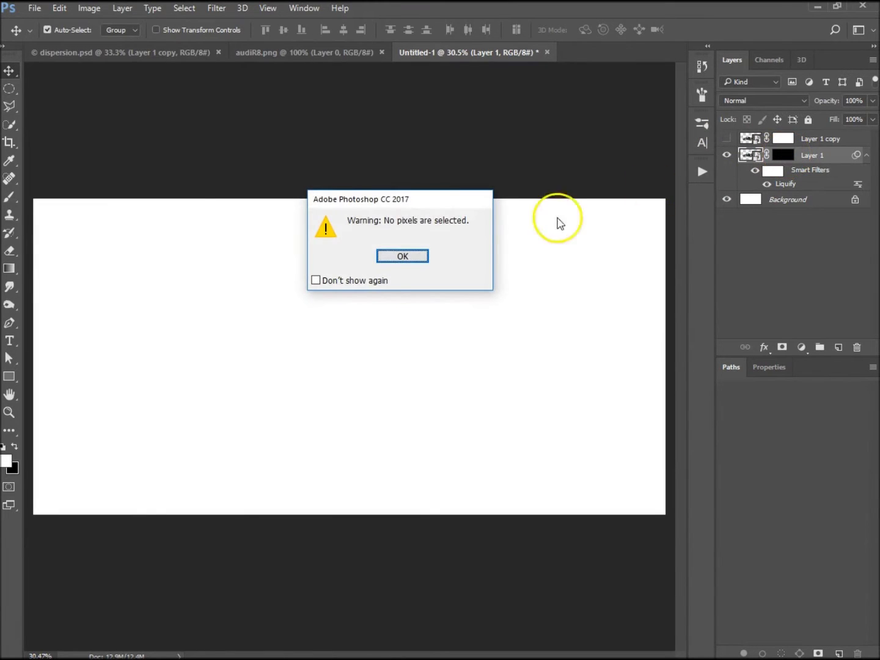
{"action": "left_click", "coordinate": [401, 256]}
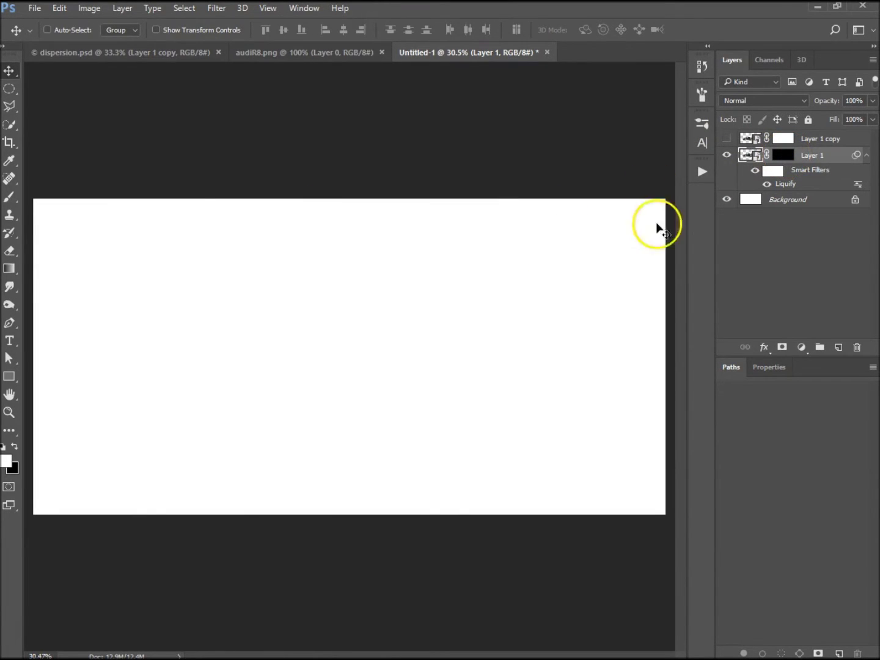
{"action": "left_click", "coordinate": [787, 160], "text": "shift"}
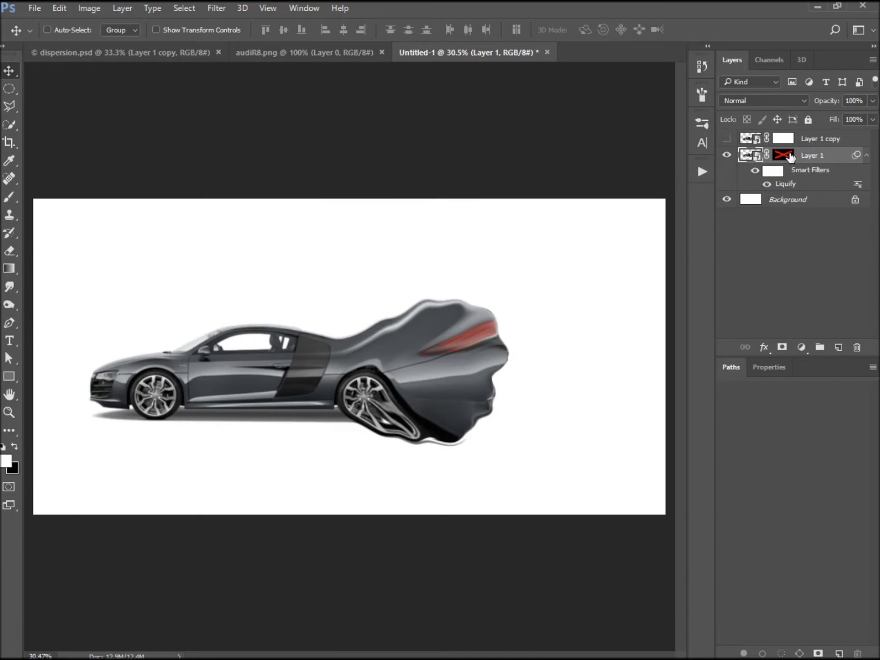
- Re-enable Layer 1's mask, show Layer 1 copy again, and select its mask thumbnail
{"action": "left_click", "coordinate": [787, 160], "text": "shift"}
{"action": "left_click", "coordinate": [385, 373]}
{"action": "left_click", "coordinate": [786, 158]}
{"action": "left_click", "coordinate": [786, 159], "text": "shift"}
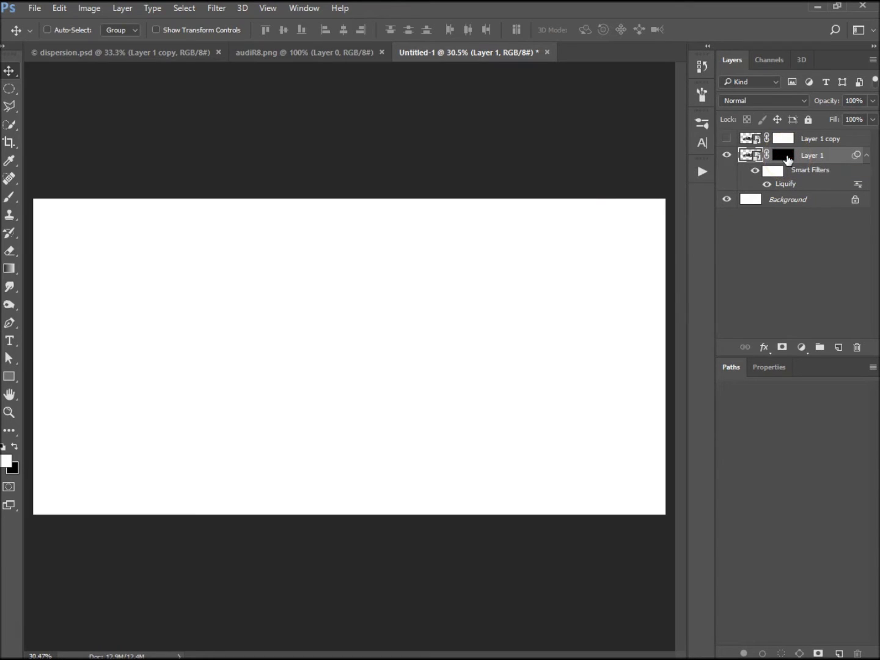
{"action": "left_click", "coordinate": [726, 140]}
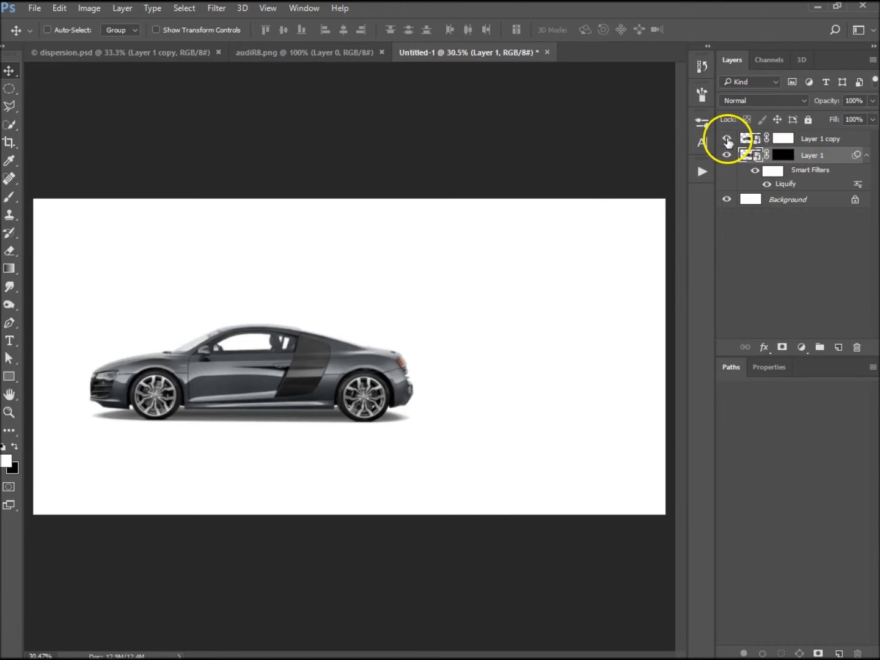
{"action": "left_click", "coordinate": [785, 139]}
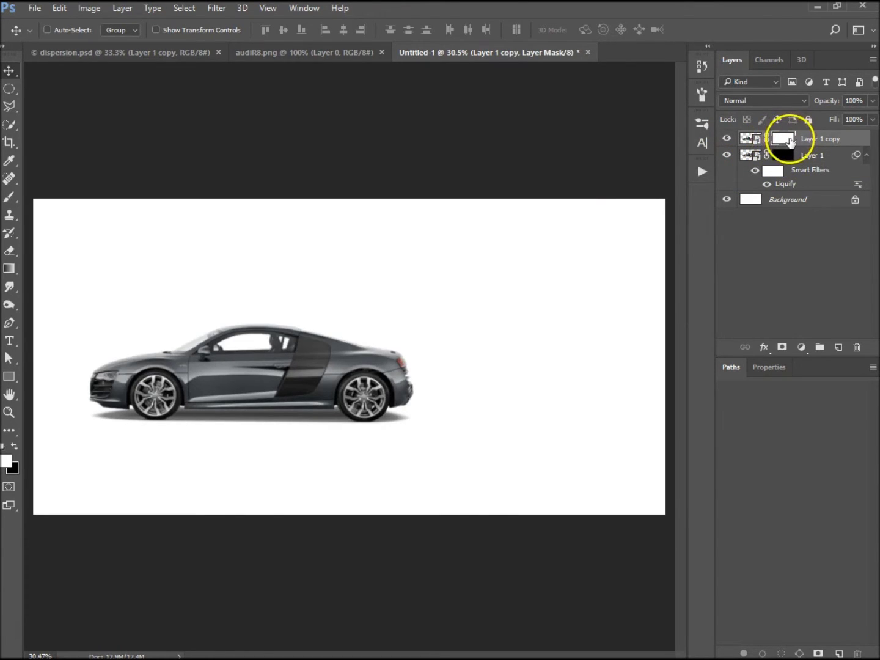
- Zoom in and pick the Splatter_03 brush from the Brush tool's preset list
{"action": "key", "text": "ctrl+plus"}
{"action": "key", "text": "ctrl+plus"}
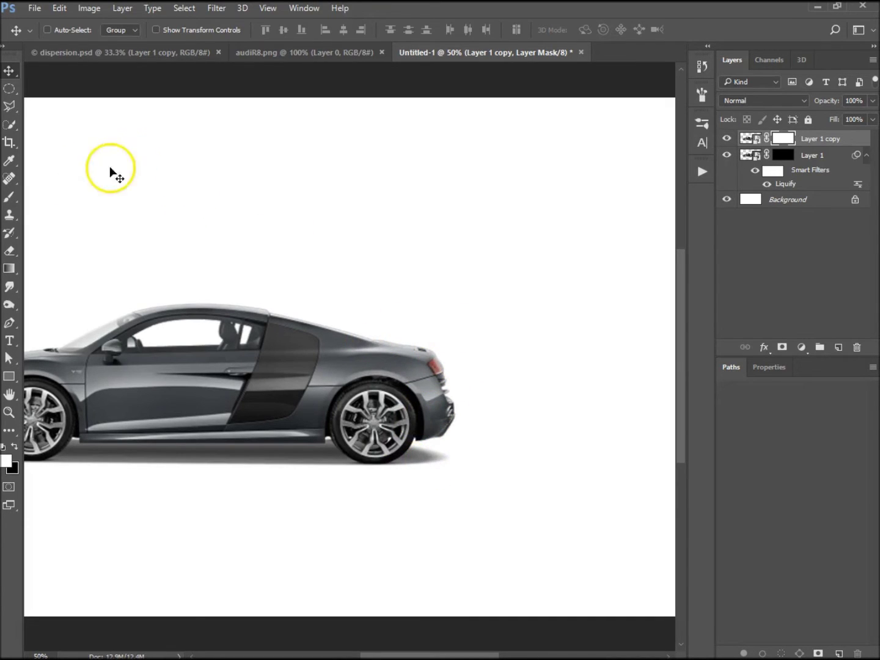
{"action": "key", "text": "b"}
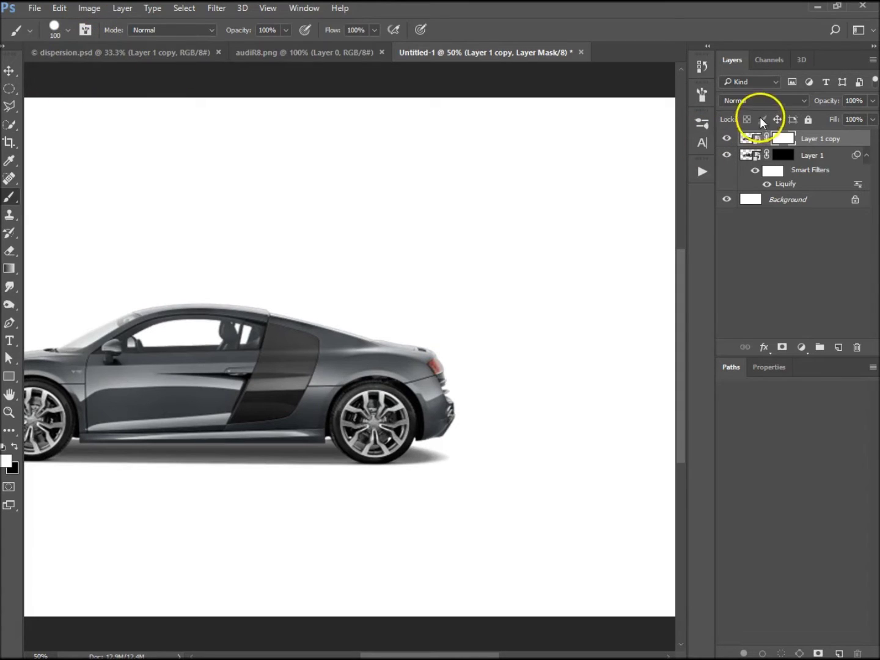
{"action": "left_click", "coordinate": [701, 95]}
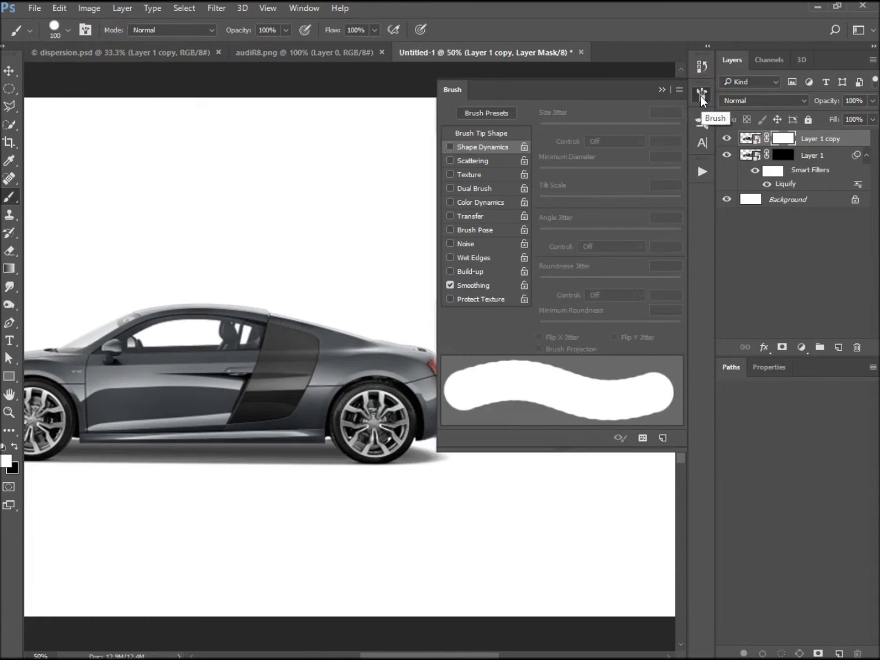
{"action": "left_click", "coordinate": [701, 96]}
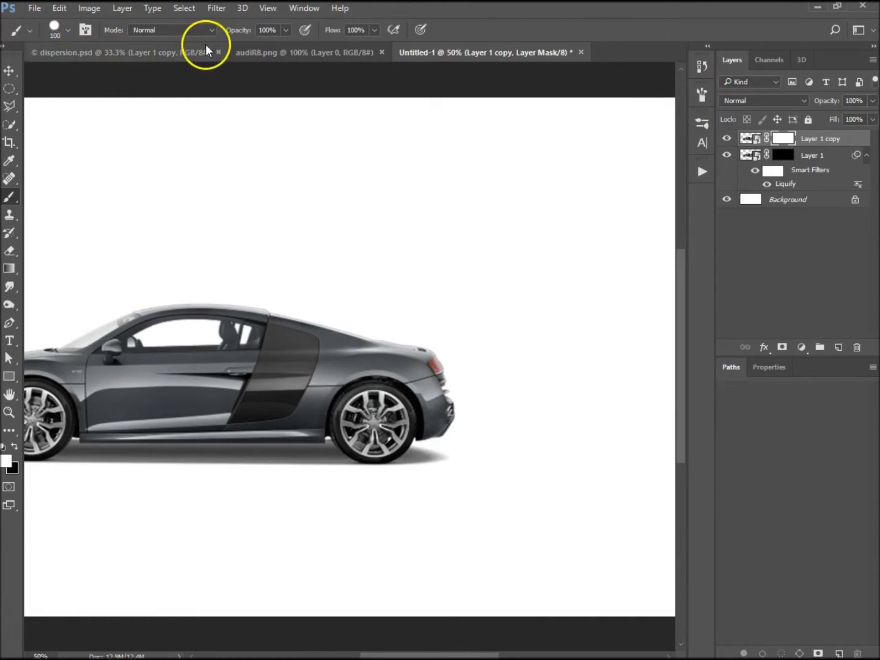
{"action": "left_click", "coordinate": [69, 30]}
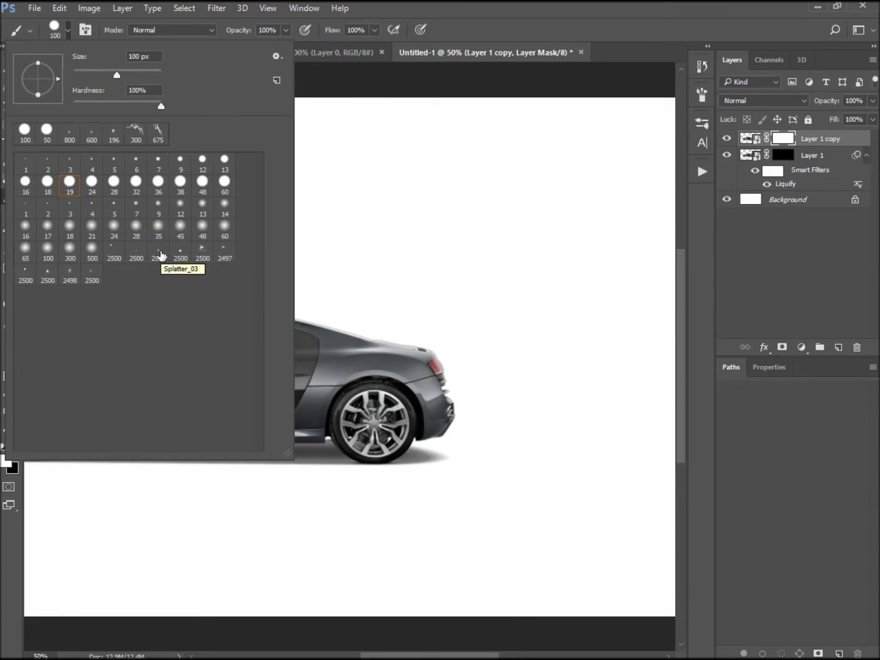
{"action": "left_click", "coordinate": [158, 256]}
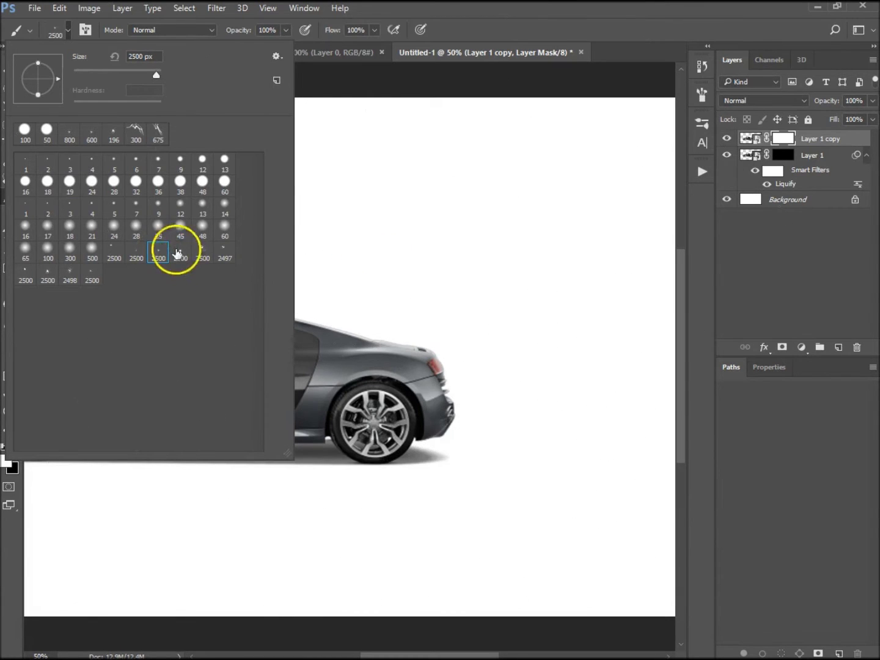
{"action": "left_click", "coordinate": [332, 250]}
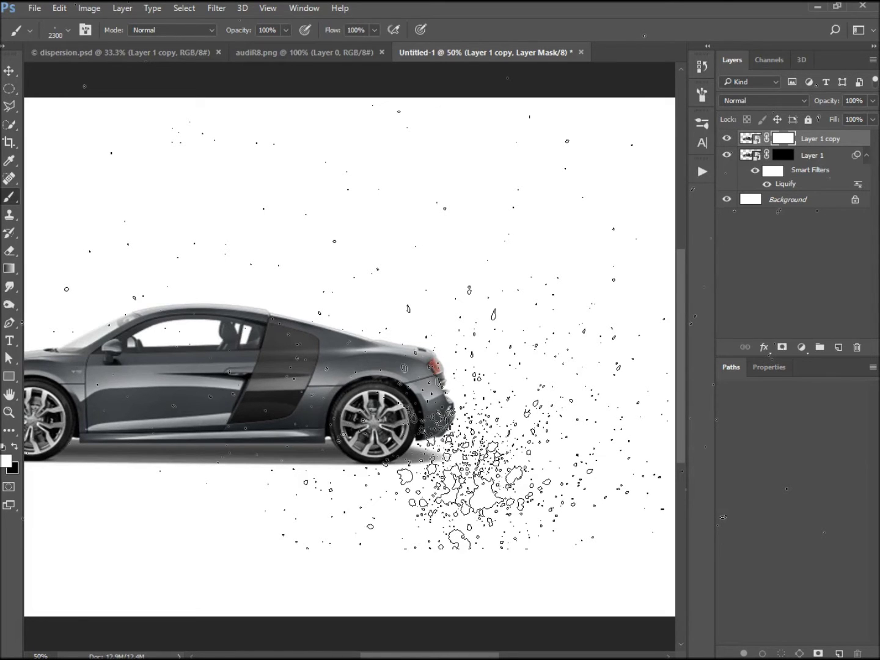
- Shrink the splatter brush to 500 px and target Layer 1 copy's mask
{"action": "key", "text": "bracketleft"}
{"action": "key", "text": "bracketleft"}
{"action": "key", "text": "bracketleft"}
{"action": "key", "text": "bracketleft"}
{"action": "key", "text": "bracketleft"}
{"action": "key", "text": "bracketleft"}
{"action": "key", "text": "bracketleft"}
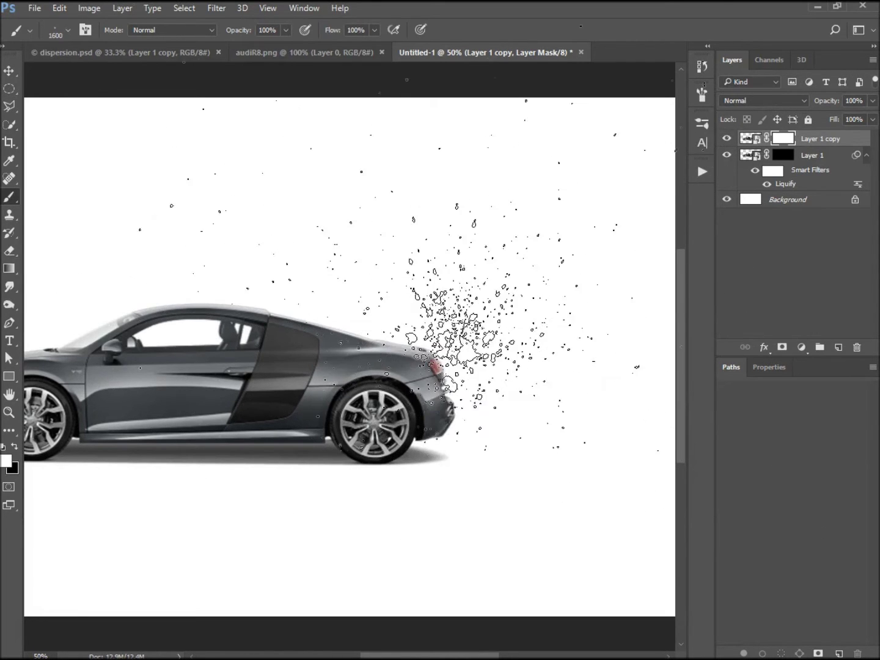
{"action": "key", "text": "bracketleft"}
{"action": "key", "text": "bracketleft"}
{"action": "key", "text": "bracketleft"}
{"action": "key", "text": "bracketleft"}
{"action": "key", "text": "bracketleft"}
{"action": "key", "text": "bracketleft"}
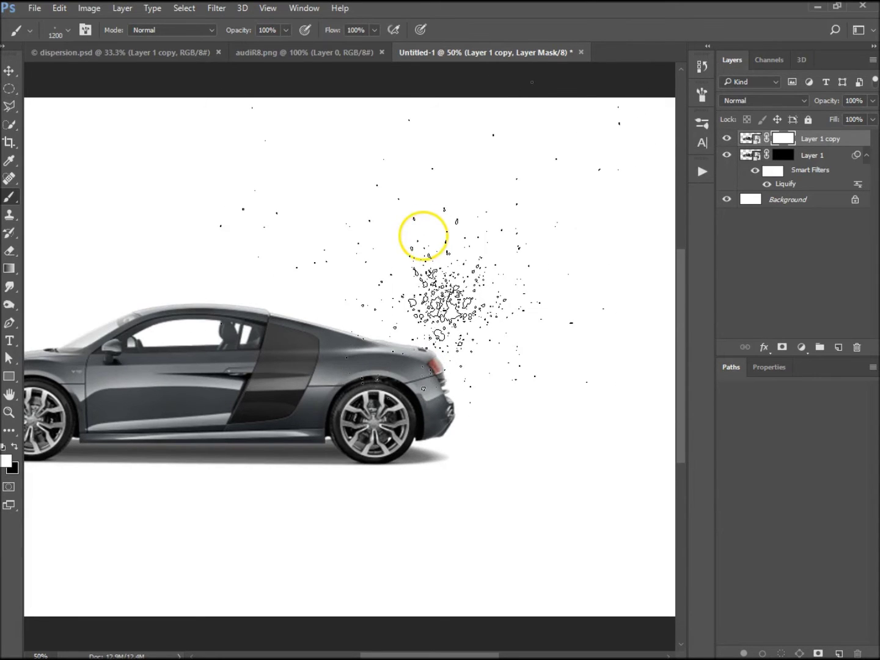
{"action": "key", "text": "bracketleft"}
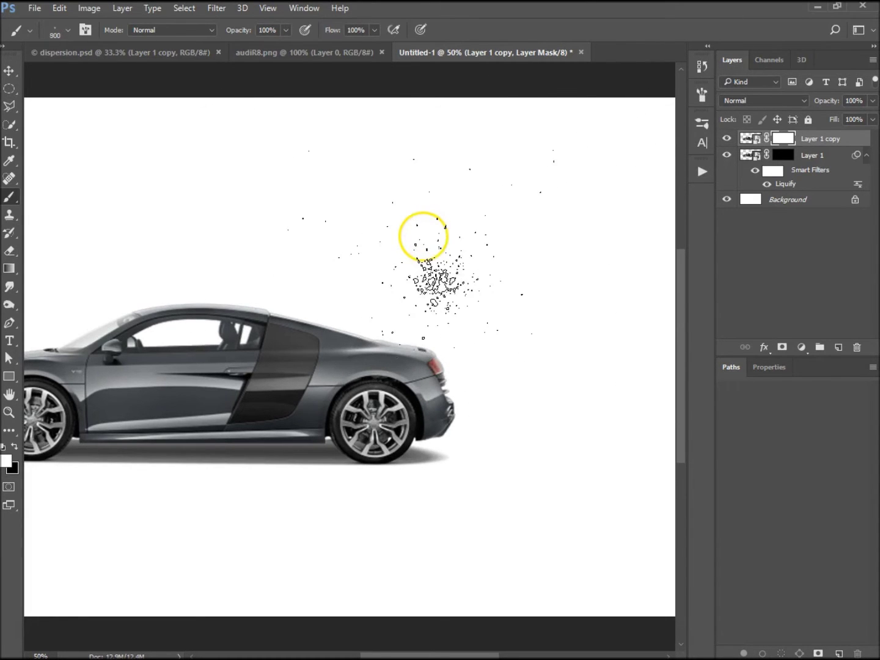
{"action": "key", "text": "bracketleft"}
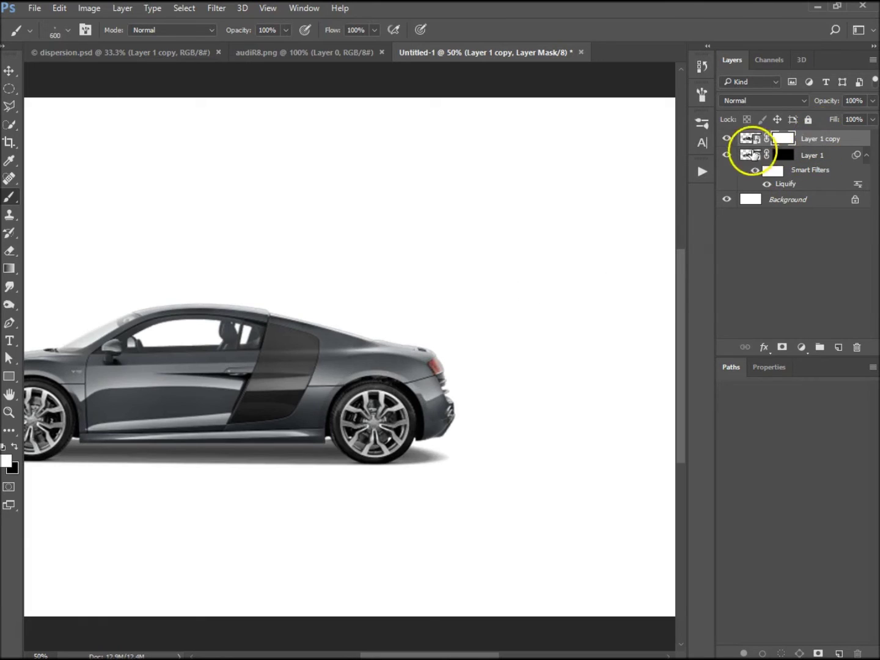
{"action": "left_click", "coordinate": [780, 142]}
{"action": "key", "text": "bracketleft"}
{"action": "left_click", "coordinate": [427, 318]}
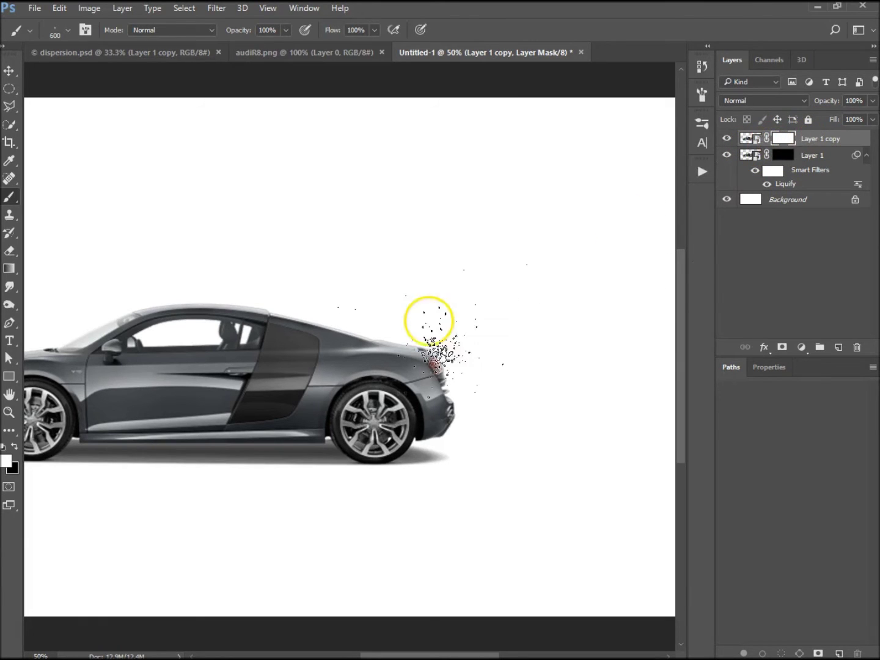
- Try splatter dabs near the rear and door, undoing each test
{"action": "left_click", "coordinate": [424, 323]}
{"action": "left_click", "coordinate": [423, 312]}
{"action": "key", "text": "ctrl+z"}
{"action": "left_click", "coordinate": [266, 289]}
{"action": "key", "text": "ctrl+z"}
{"action": "left_click_drag", "start_coordinate": [150, 431], "coordinate": [192, 415]}
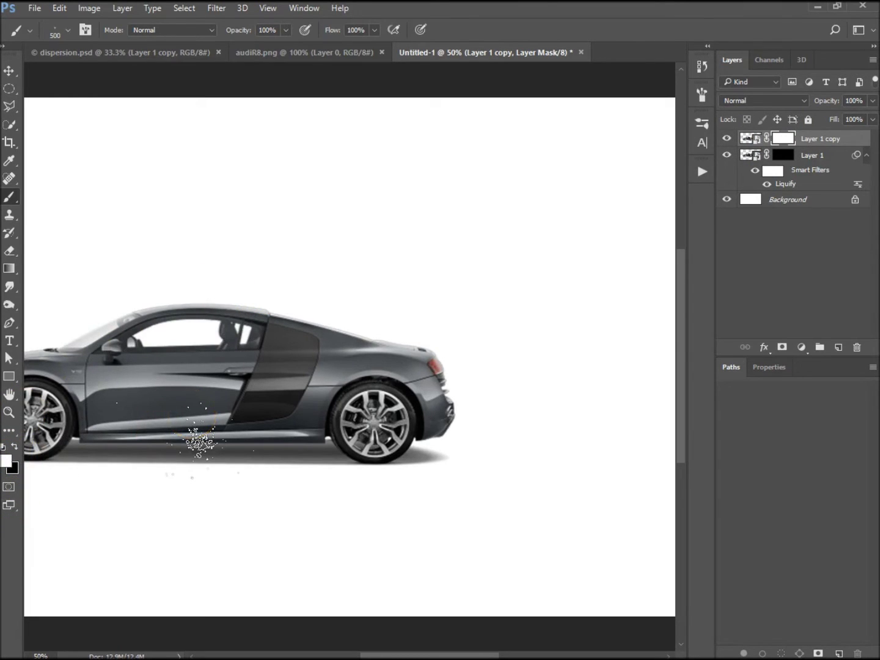
{"action": "key", "text": "ctrl+z"}
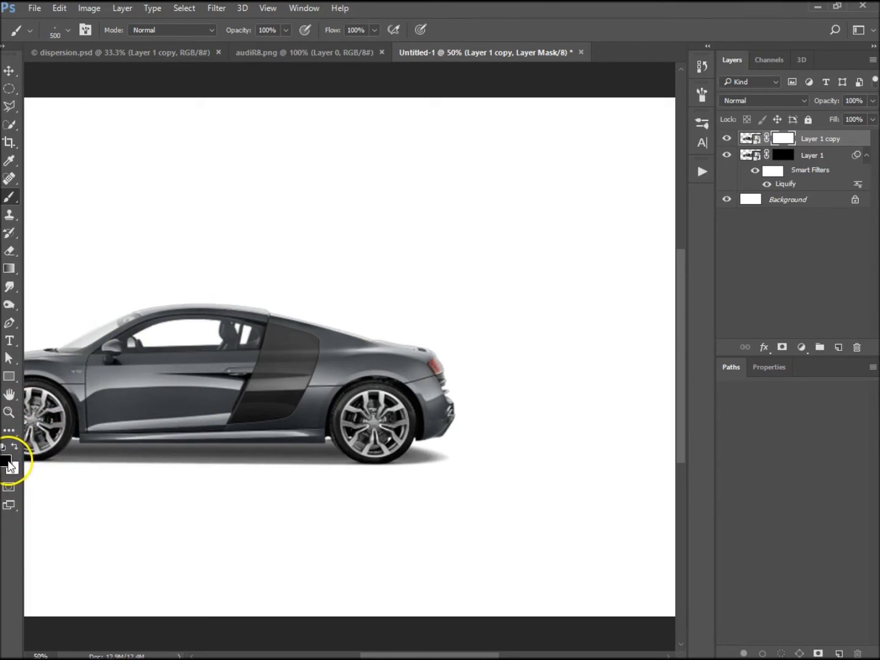
- Paint black splatter strokes on Layer 1 copy's mask across the rear fender, redoing one stroke
{"action": "mouse_move", "coordinate": [467, 427]}
{"action": "left_mouse_down"}
{"action": "mouse_move", "coordinate": [440, 355]}
{"action": "mouse_move", "coordinate": [398, 320]}
{"action": "mouse_move", "coordinate": [415, 324]}
{"action": "mouse_move", "coordinate": [436, 363]}
{"action": "mouse_move", "coordinate": [420, 314]}
{"action": "mouse_move", "coordinate": [443, 373]}
{"action": "mouse_move", "coordinate": [431, 335]}
{"action": "left_mouse_up"}
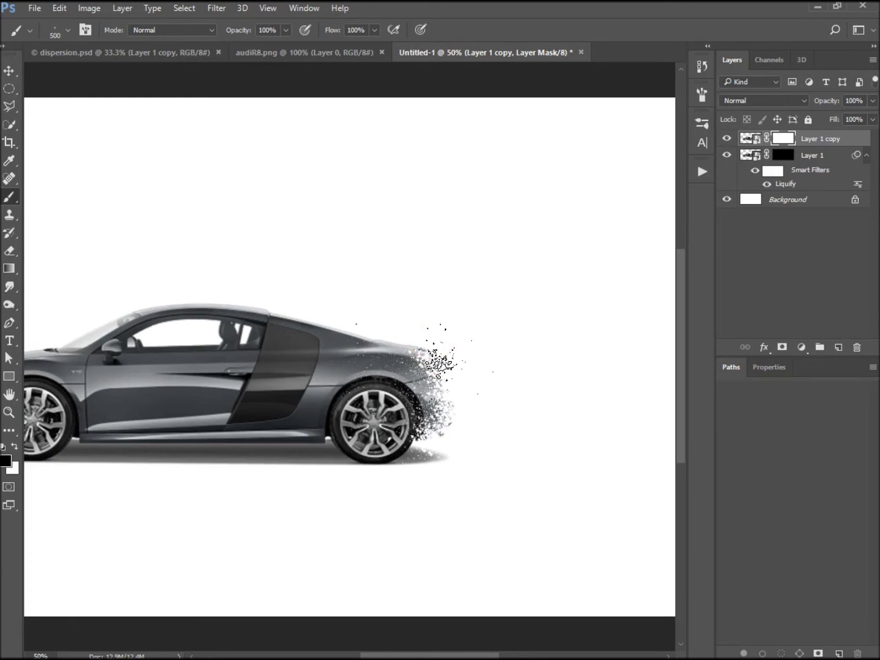
{"action": "key", "text": "ctrl+z"}
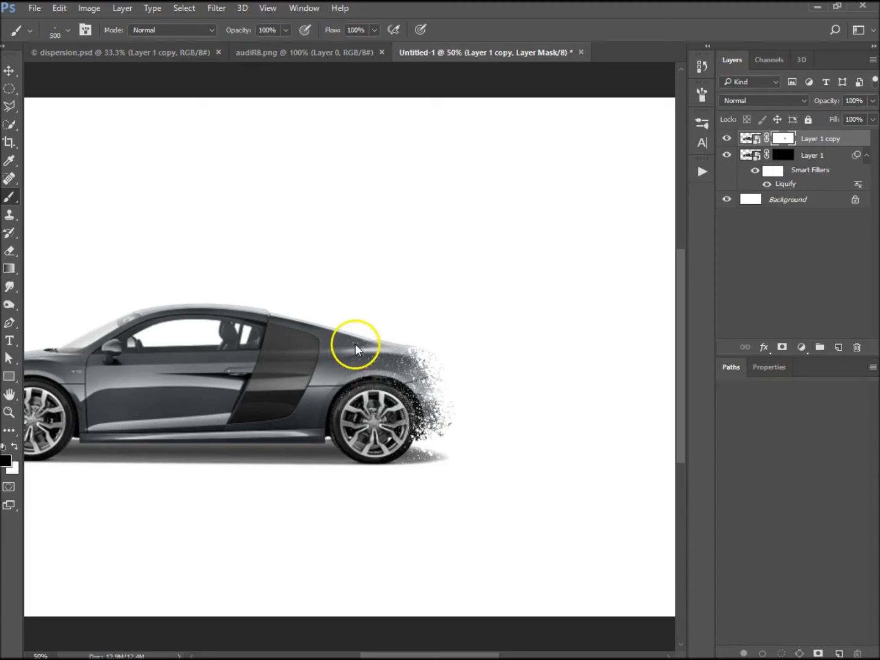
{"action": "mouse_move", "coordinate": [372, 340]}
{"action": "left_mouse_down"}
{"action": "mouse_move", "coordinate": [329, 359]}
{"action": "mouse_move", "coordinate": [323, 344]}
{"action": "mouse_move", "coordinate": [377, 362]}
{"action": "mouse_move", "coordinate": [401, 338]}
{"action": "mouse_move", "coordinate": [423, 344]}
{"action": "mouse_move", "coordinate": [409, 319]}
{"action": "mouse_move", "coordinate": [419, 328]}
{"action": "mouse_move", "coordinate": [439, 374]}
{"action": "mouse_move", "coordinate": [423, 423]}
{"action": "mouse_move", "coordinate": [438, 380]}
{"action": "mouse_move", "coordinate": [426, 339]}
{"action": "mouse_move", "coordinate": [419, 410]}
{"action": "mouse_move", "coordinate": [398, 432]}
{"action": "mouse_move", "coordinate": [423, 394]}
{"action": "mouse_move", "coordinate": [426, 405]}
{"action": "mouse_move", "coordinate": [428, 382]}
{"action": "mouse_move", "coordinate": [437, 421]}
{"action": "mouse_move", "coordinate": [431, 412]}
{"action": "mouse_move", "coordinate": [427, 421]}
{"action": "mouse_move", "coordinate": [436, 422]}
{"action": "mouse_move", "coordinate": [440, 382]}
{"action": "mouse_move", "coordinate": [418, 336]}
{"action": "mouse_move", "coordinate": [425, 411]}
{"action": "mouse_move", "coordinate": [427, 331]}
{"action": "mouse_move", "coordinate": [490, 290]}
{"action": "left_mouse_up"}
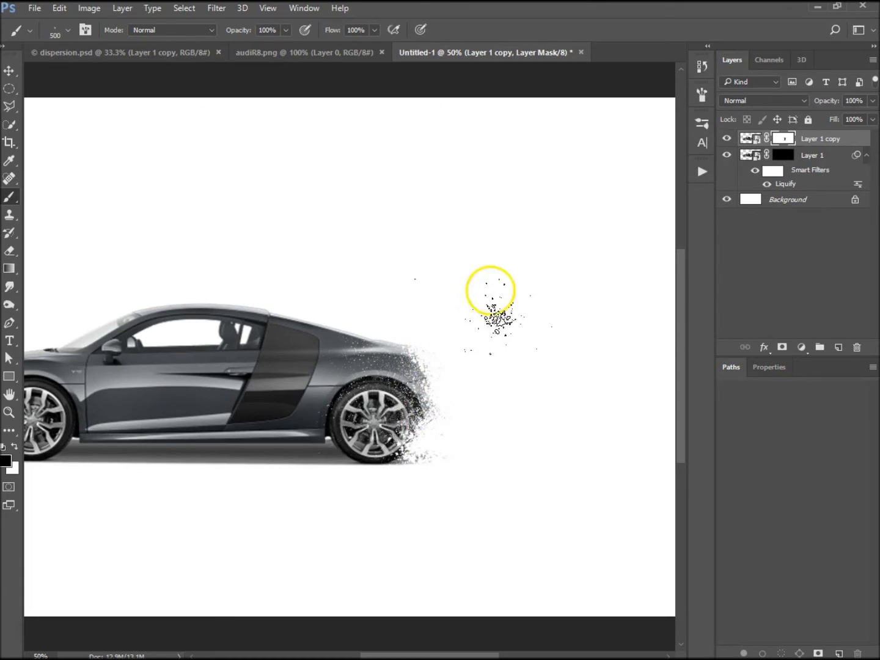
- Target Layer 1's mask with white as foreground, then undo two particle test strokes
{"action": "left_click", "coordinate": [784, 155]}
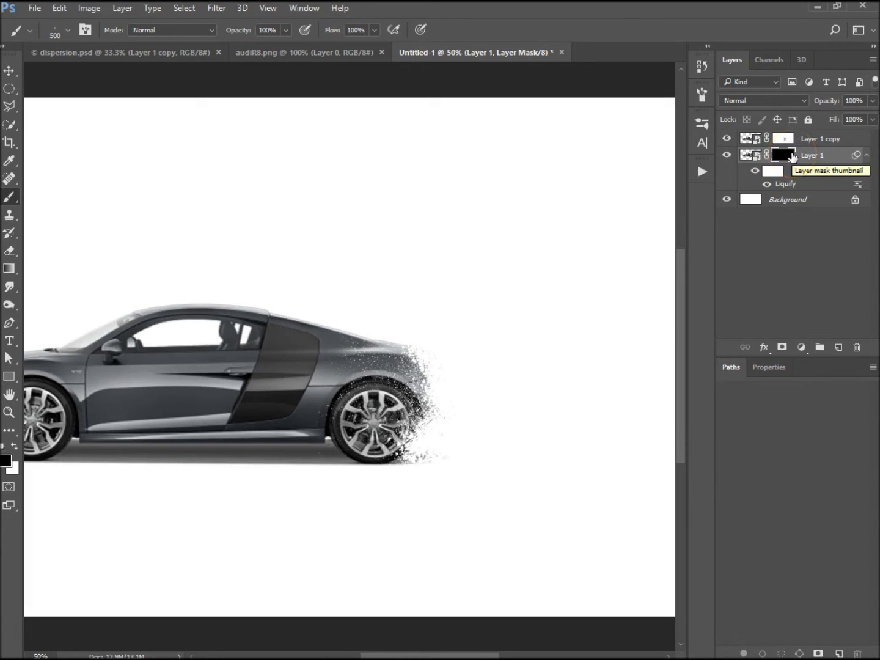
{"action": "key", "text": "x"}
{"action": "left_click", "coordinate": [581, 300]}
{"action": "key", "text": "ctrl+z"}
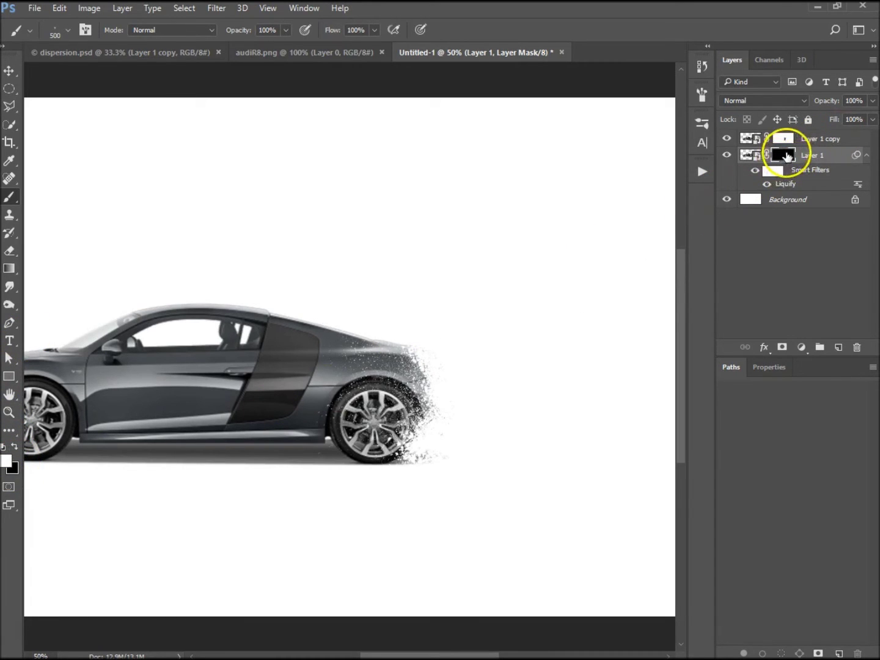
{"action": "left_click_drag", "start_coordinate": [476, 346], "coordinate": [471, 340]}
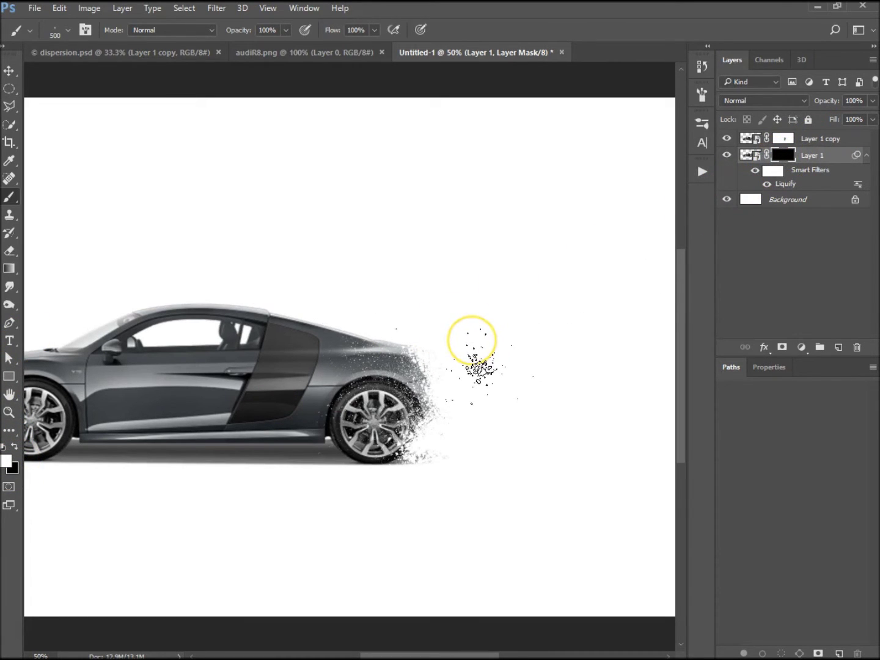
{"action": "key", "text": "ctrl+z"}
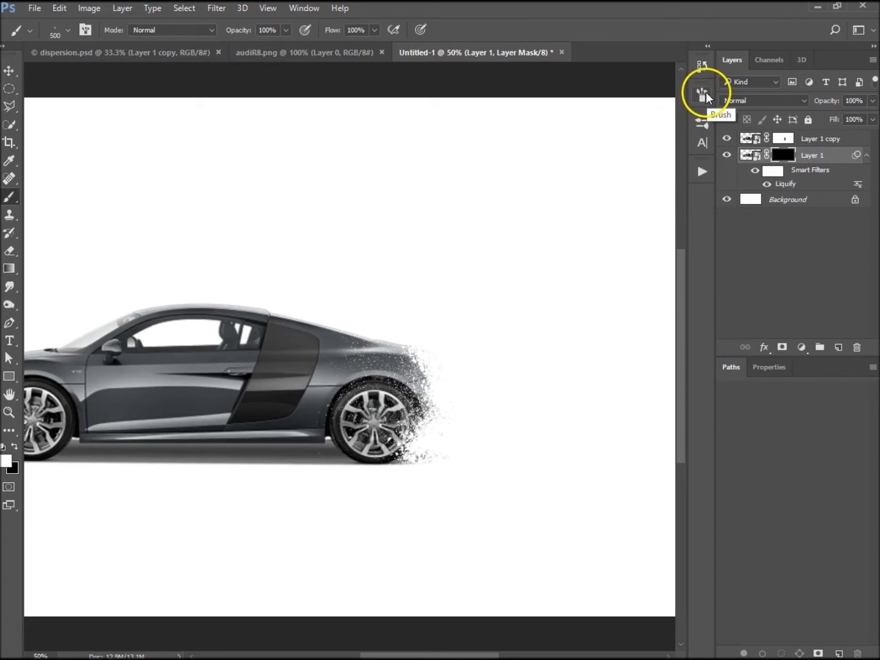
- Enable Shape Dynamics with 100% angle and roundness jitter plus Flip Y jitter, leaving Scattering off
{"action": "left_click", "coordinate": [701, 95]}
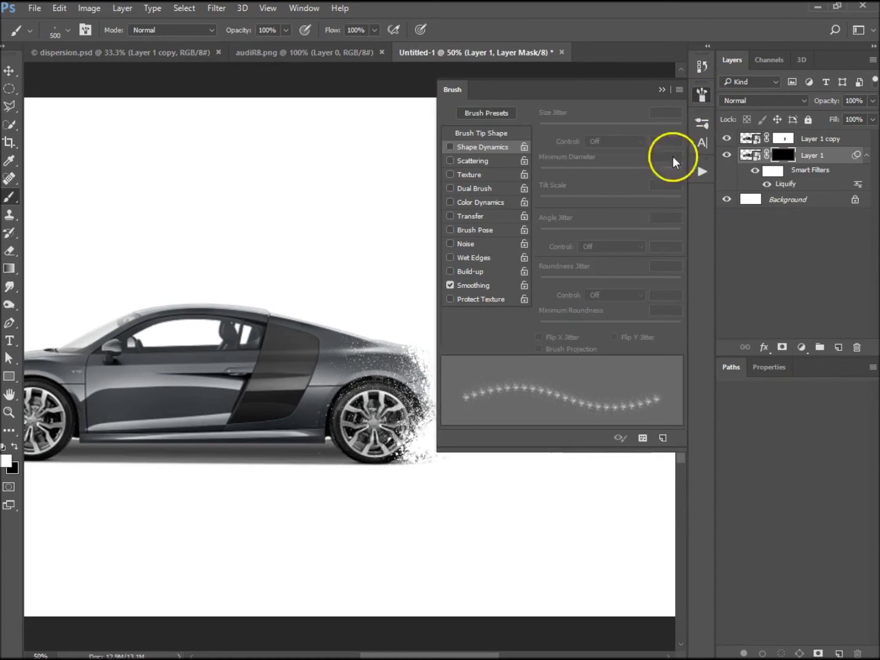
{"action": "left_click", "coordinate": [476, 162]}
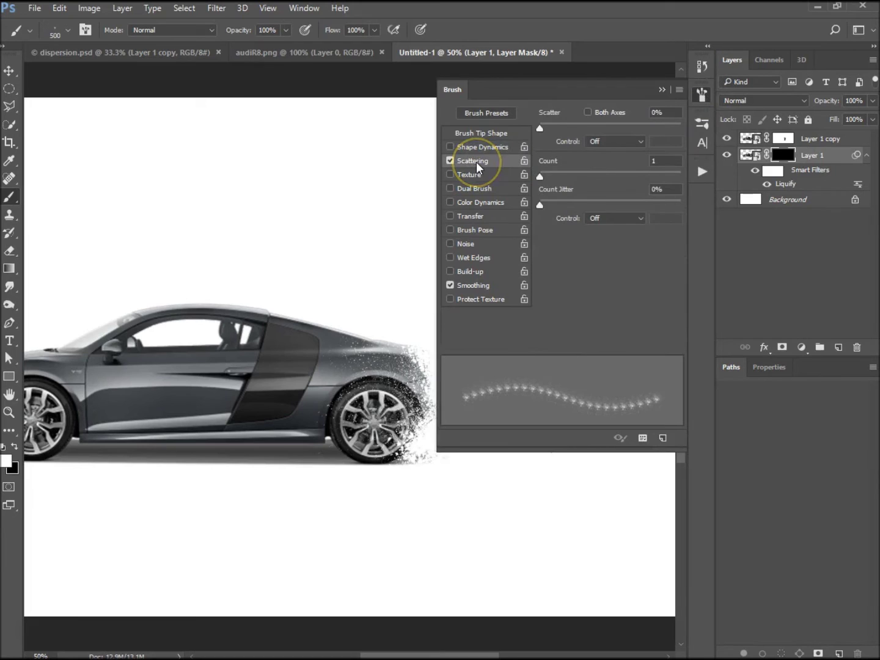
{"action": "left_click", "coordinate": [480, 147]}
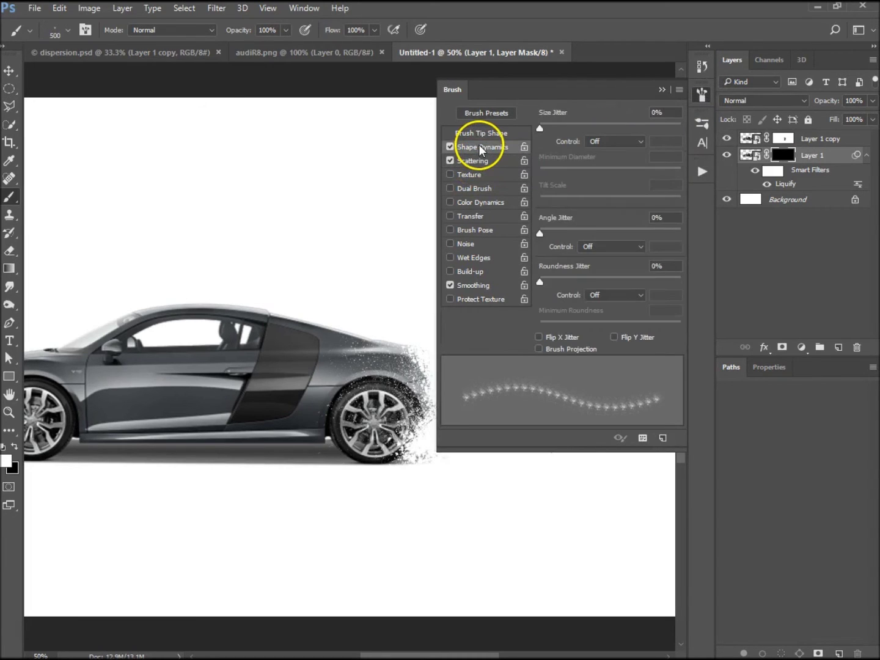
{"action": "left_click", "coordinate": [450, 160]}
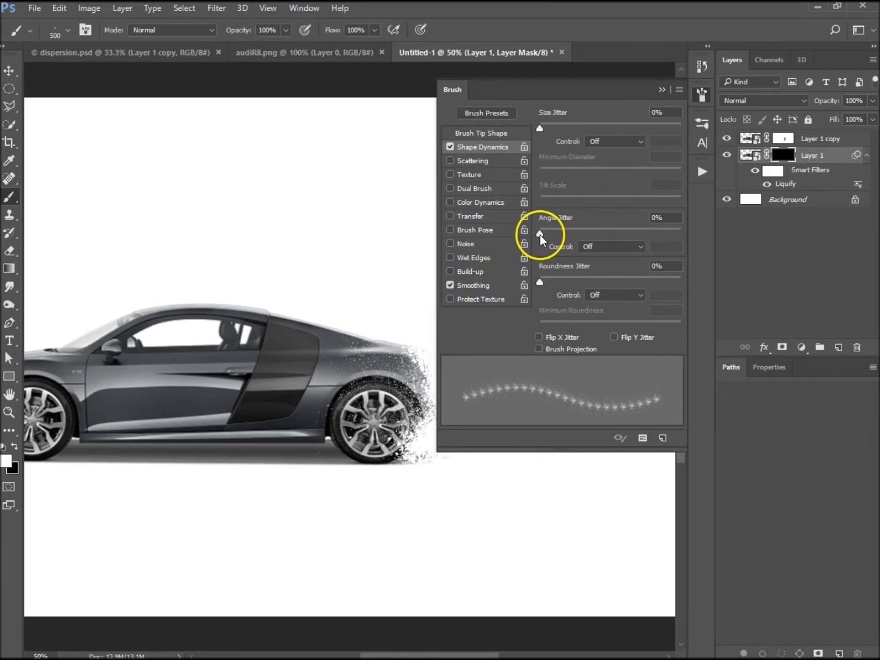
{"action": "left_click_drag", "start_coordinate": [539, 234], "coordinate": [695, 231]}
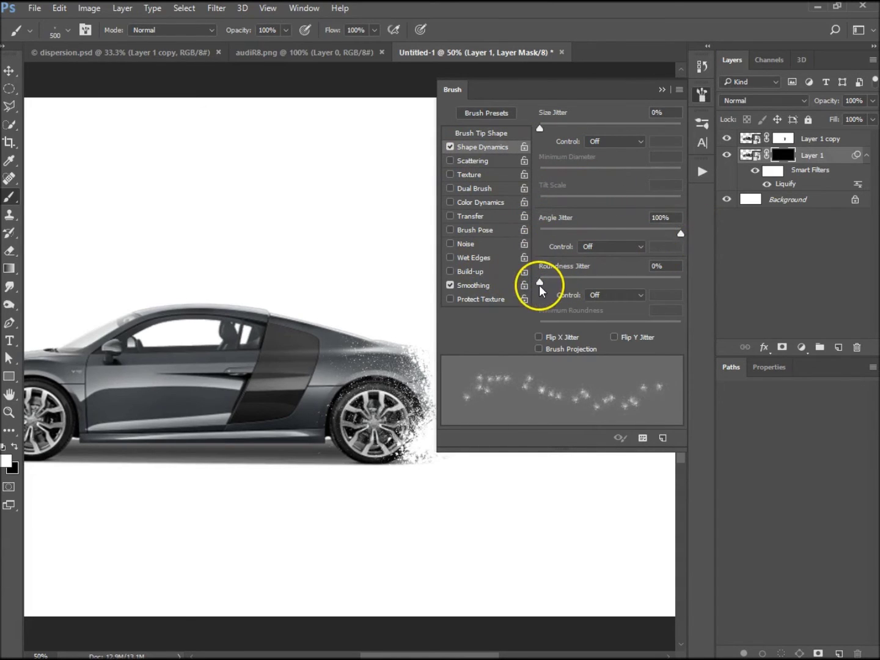
{"action": "left_click_drag", "start_coordinate": [540, 282], "coordinate": [683, 278]}
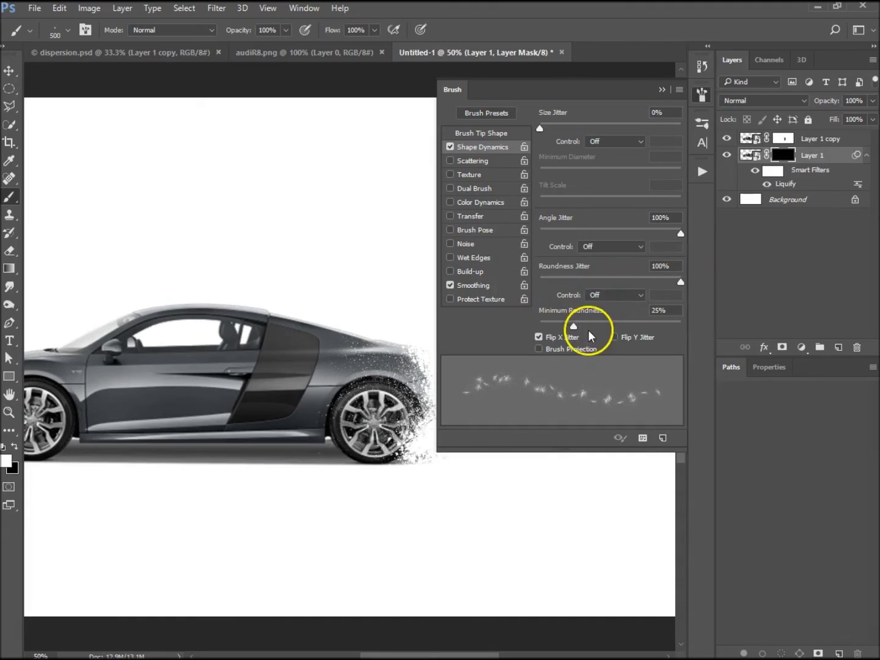
{"action": "left_click", "coordinate": [613, 337]}
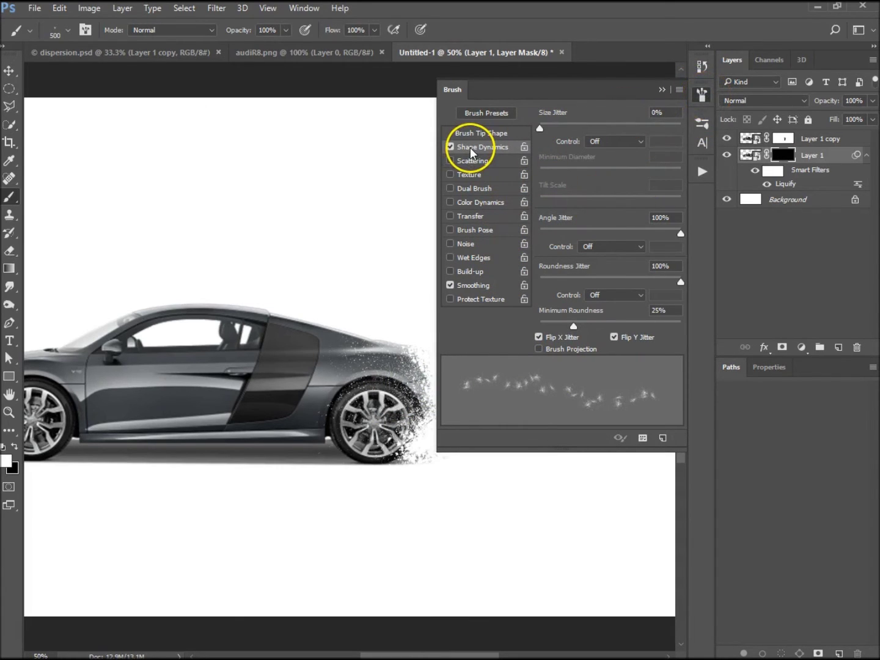
- Paint white on Layer 1's mask behind the rear to reveal a dense trailing particle cloud
{"action": "left_click", "coordinate": [702, 94]}
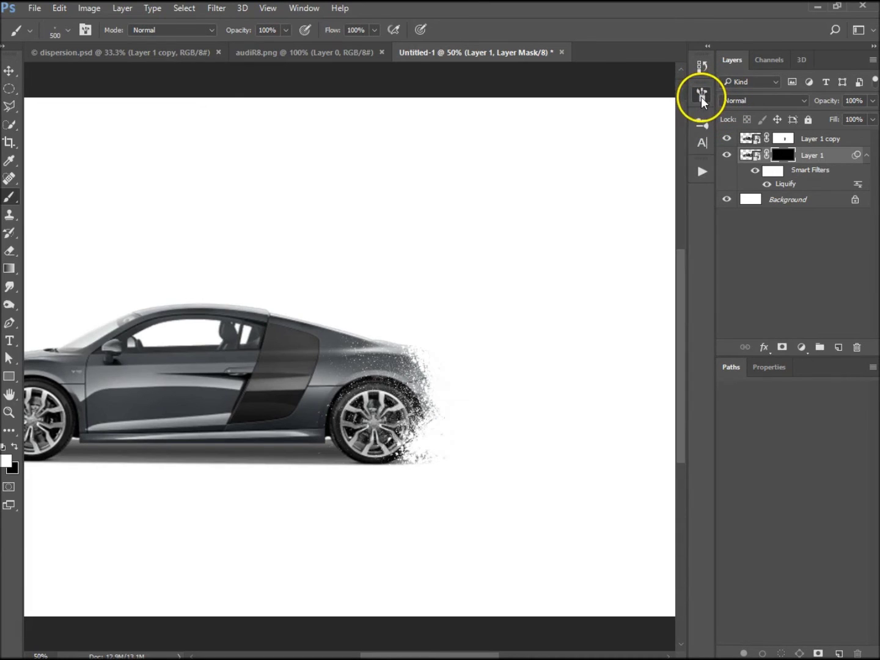
{"action": "left_click_drag", "start_coordinate": [412, 328], "coordinate": [430, 320]}
{"action": "key", "text": "ctrl+z"}
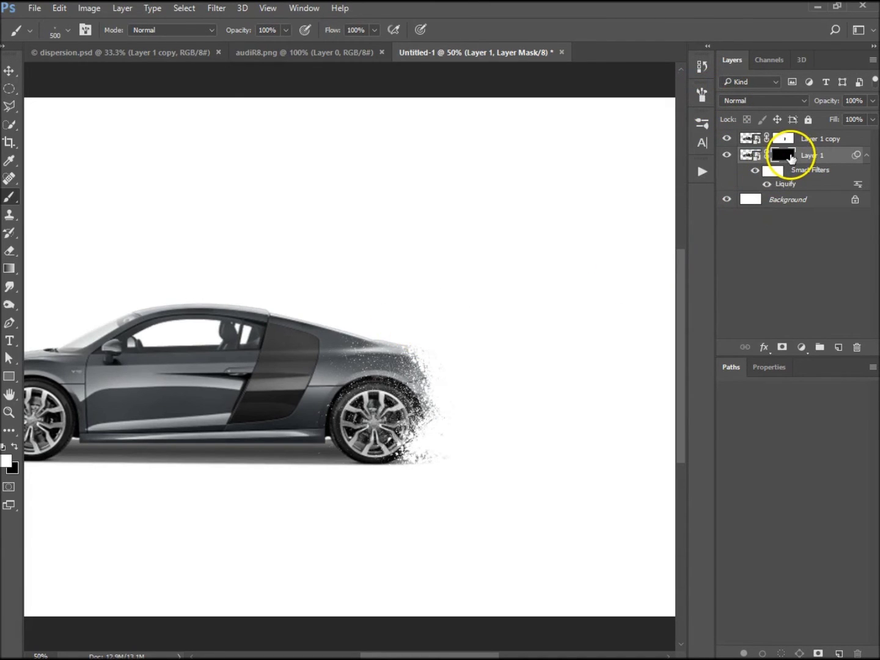
{"action": "mouse_move", "coordinate": [529, 357]}
{"action": "left_mouse_down"}
{"action": "mouse_move", "coordinate": [496, 369]}
{"action": "mouse_move", "coordinate": [423, 367]}
{"action": "mouse_move", "coordinate": [424, 359]}
{"action": "mouse_move", "coordinate": [440, 403]}
{"action": "mouse_move", "coordinate": [435, 383]}
{"action": "mouse_move", "coordinate": [453, 397]}
{"action": "mouse_move", "coordinate": [444, 348]}
{"action": "mouse_move", "coordinate": [446, 369]}
{"action": "mouse_move", "coordinate": [423, 362]}
{"action": "mouse_move", "coordinate": [398, 421]}
{"action": "mouse_move", "coordinate": [434, 443]}
{"action": "mouse_move", "coordinate": [424, 448]}
{"action": "mouse_move", "coordinate": [428, 421]}
{"action": "mouse_move", "coordinate": [443, 430]}
{"action": "mouse_move", "coordinate": [458, 421]}
{"action": "mouse_move", "coordinate": [419, 442]}
{"action": "mouse_move", "coordinate": [456, 432]}
{"action": "mouse_move", "coordinate": [427, 376]}
{"action": "left_mouse_up"}
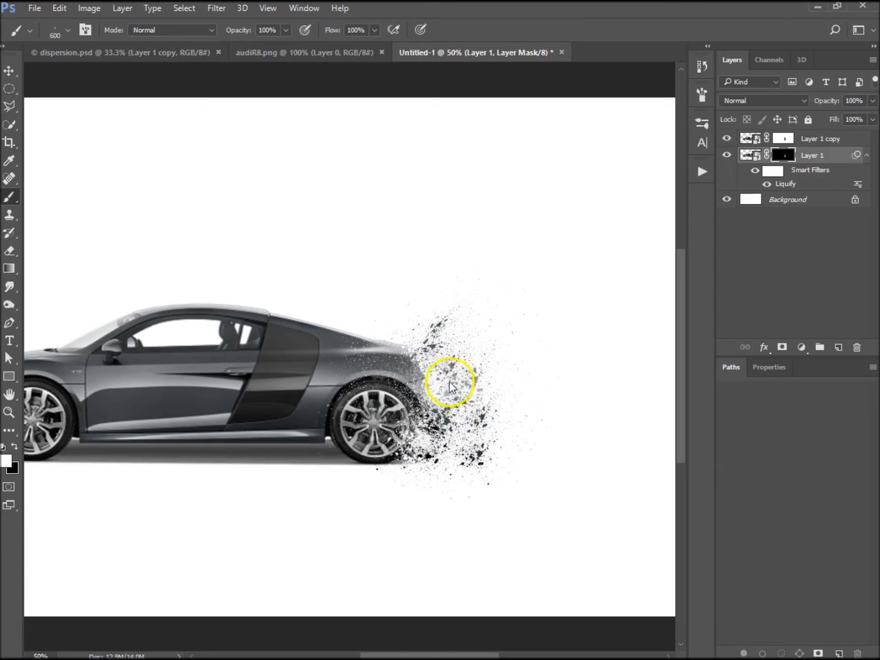
{"action": "mouse_move", "coordinate": [407, 379]}
{"action": "left_mouse_down"}
{"action": "mouse_move", "coordinate": [417, 352]}
{"action": "mouse_move", "coordinate": [444, 339]}
{"action": "mouse_move", "coordinate": [460, 414]}
{"action": "mouse_move", "coordinate": [441, 428]}
{"action": "mouse_move", "coordinate": [420, 426]}
{"action": "mouse_move", "coordinate": [422, 366]}
{"action": "mouse_move", "coordinate": [455, 366]}
{"action": "mouse_move", "coordinate": [455, 386]}
{"action": "mouse_move", "coordinate": [475, 361]}
{"action": "mouse_move", "coordinate": [490, 383]}
{"action": "mouse_move", "coordinate": [488, 397]}
{"action": "mouse_move", "coordinate": [498, 393]}
{"action": "mouse_move", "coordinate": [507, 348]}
{"action": "mouse_move", "coordinate": [514, 366]}
{"action": "mouse_move", "coordinate": [475, 343]}
{"action": "mouse_move", "coordinate": [531, 357]}
{"action": "mouse_move", "coordinate": [516, 391]}
{"action": "mouse_move", "coordinate": [526, 376]}
{"action": "mouse_move", "coordinate": [522, 344]}
{"action": "mouse_move", "coordinate": [533, 404]}
{"action": "mouse_move", "coordinate": [522, 381]}
{"action": "mouse_move", "coordinate": [519, 417]}
{"action": "mouse_move", "coordinate": [522, 435]}
{"action": "mouse_move", "coordinate": [537, 432]}
{"action": "mouse_move", "coordinate": [449, 445]}
{"action": "mouse_move", "coordinate": [462, 460]}
{"action": "mouse_move", "coordinate": [493, 453]}
{"action": "mouse_move", "coordinate": [480, 464]}
{"action": "mouse_move", "coordinate": [489, 489]}
{"action": "mouse_move", "coordinate": [501, 415]}
{"action": "mouse_move", "coordinate": [487, 314]}
{"action": "mouse_move", "coordinate": [434, 320]}
{"action": "mouse_move", "coordinate": [429, 312]}
{"action": "mouse_move", "coordinate": [445, 285]}
{"action": "mouse_move", "coordinate": [443, 293]}
{"action": "mouse_move", "coordinate": [500, 313]}
{"action": "mouse_move", "coordinate": [518, 305]}
{"action": "mouse_move", "coordinate": [498, 309]}
{"action": "mouse_move", "coordinate": [518, 449]}
{"action": "mouse_move", "coordinate": [531, 404]}
{"action": "mouse_move", "coordinate": [549, 425]}
{"action": "mouse_move", "coordinate": [501, 431]}
{"action": "mouse_move", "coordinate": [522, 457]}
{"action": "mouse_move", "coordinate": [550, 360]}
{"action": "mouse_move", "coordinate": [534, 310]}
{"action": "mouse_move", "coordinate": [516, 304]}
{"action": "mouse_move", "coordinate": [506, 309]}
{"action": "mouse_move", "coordinate": [506, 366]}
{"action": "left_mouse_up"}
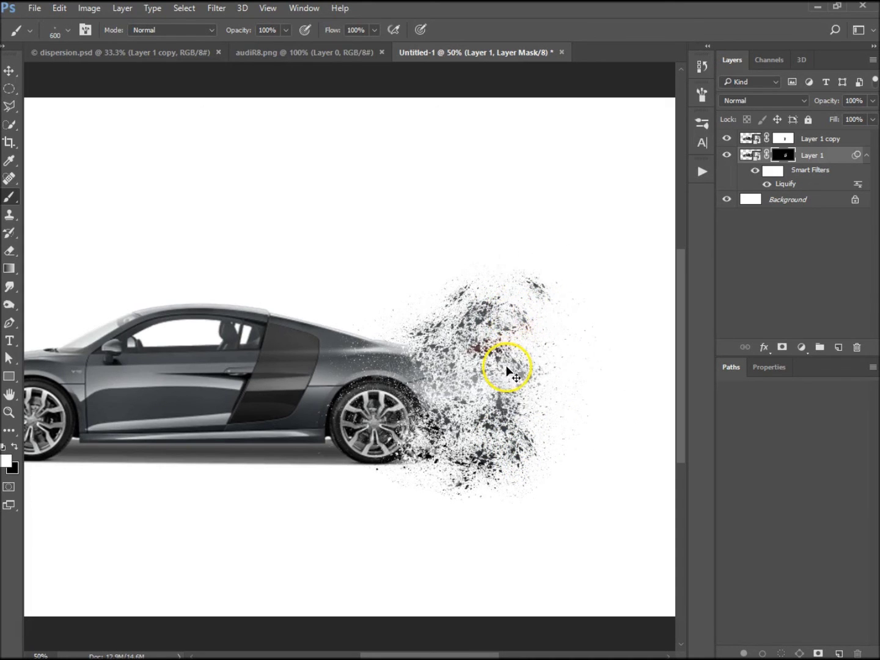
{"action": "scroll", "coordinate": [506, 372], "scroll_direction": "down", "scroll_amount": 3}
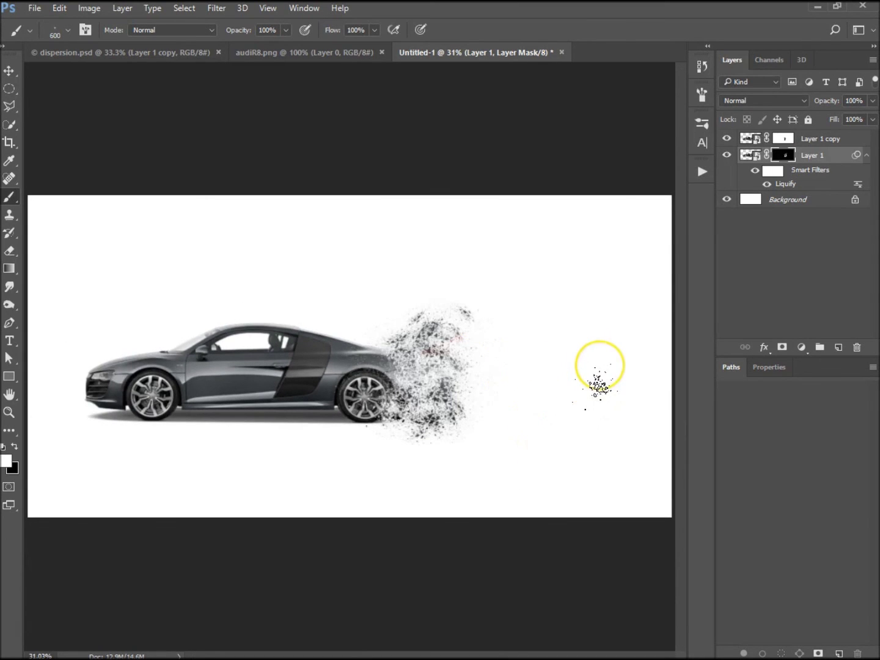
- Zoom in and swap the splatter for a hard round brush preset
{"action": "key", "text": "ctrl+plus"}
{"action": "key", "text": "ctrl+plus"}
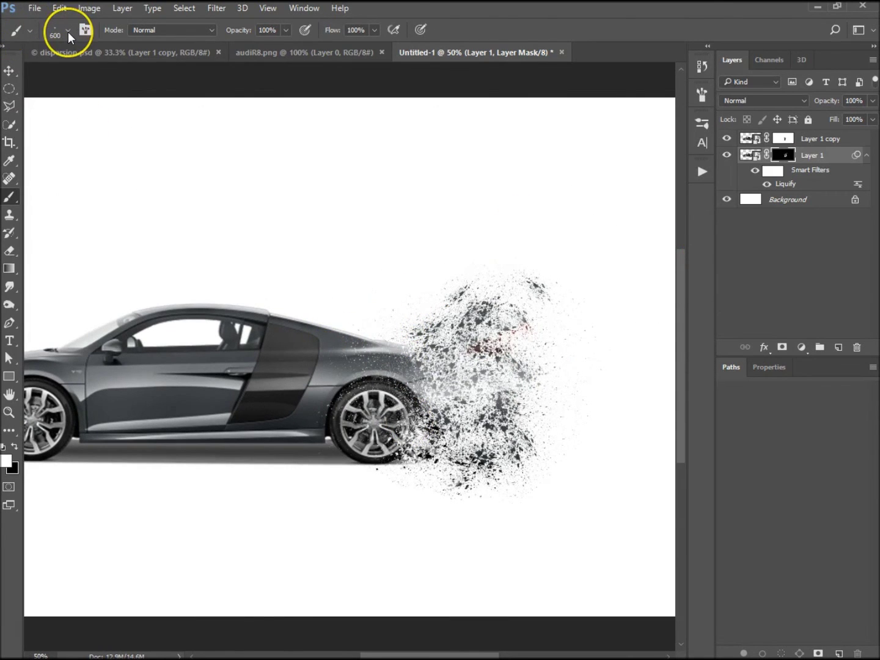
{"action": "left_click", "coordinate": [68, 32]}
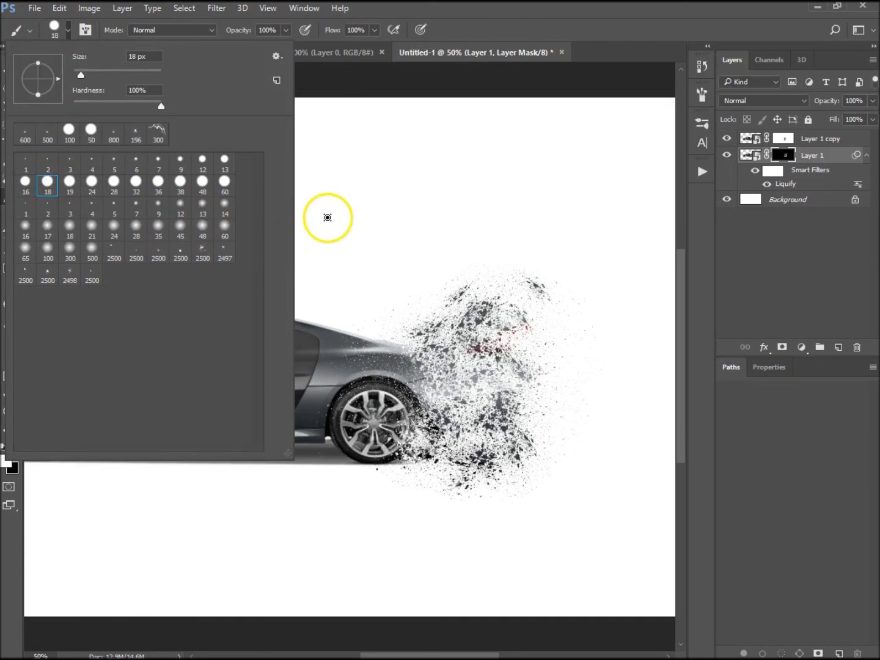
{"action": "left_click", "coordinate": [326, 216]}
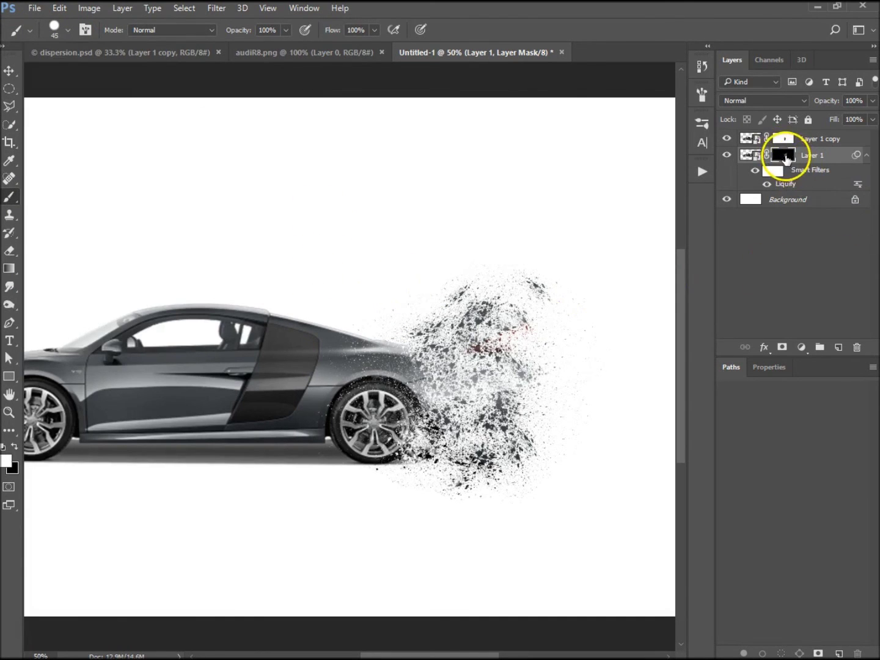
- Enlarge the brush to 50 px and try a mask stroke below the rear sill, then undo it
{"action": "key", "text": "bracketright"}
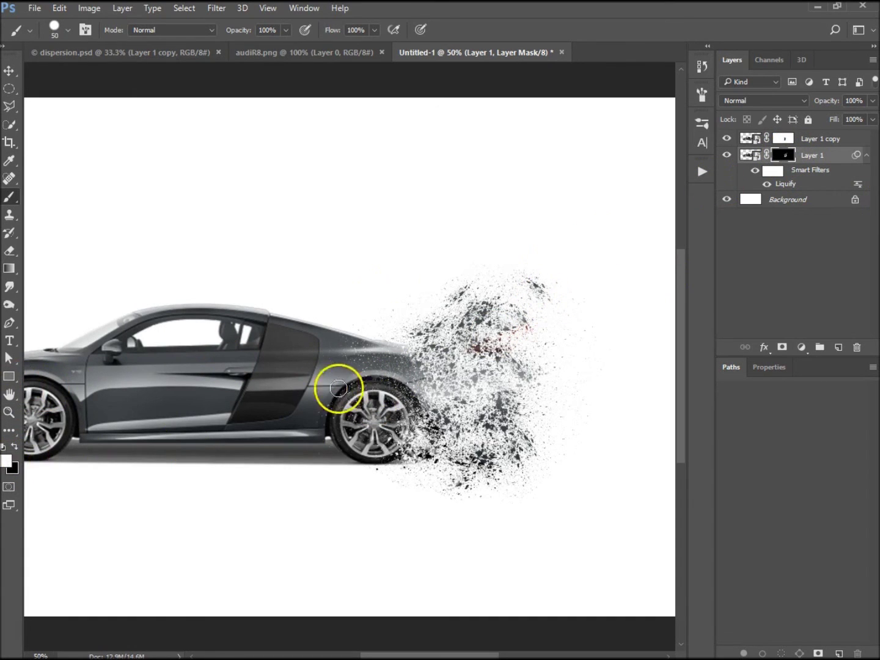
{"action": "mouse_move", "coordinate": [338, 387]}
{"action": "left_mouse_down"}
{"action": "mouse_move", "coordinate": [338, 363]}
{"action": "mouse_move", "coordinate": [331, 400]}
{"action": "mouse_move", "coordinate": [340, 359]}
{"action": "mouse_move", "coordinate": [313, 443]}
{"action": "mouse_move", "coordinate": [324, 462]}
{"action": "mouse_move", "coordinate": [319, 384]}
{"action": "left_mouse_up"}
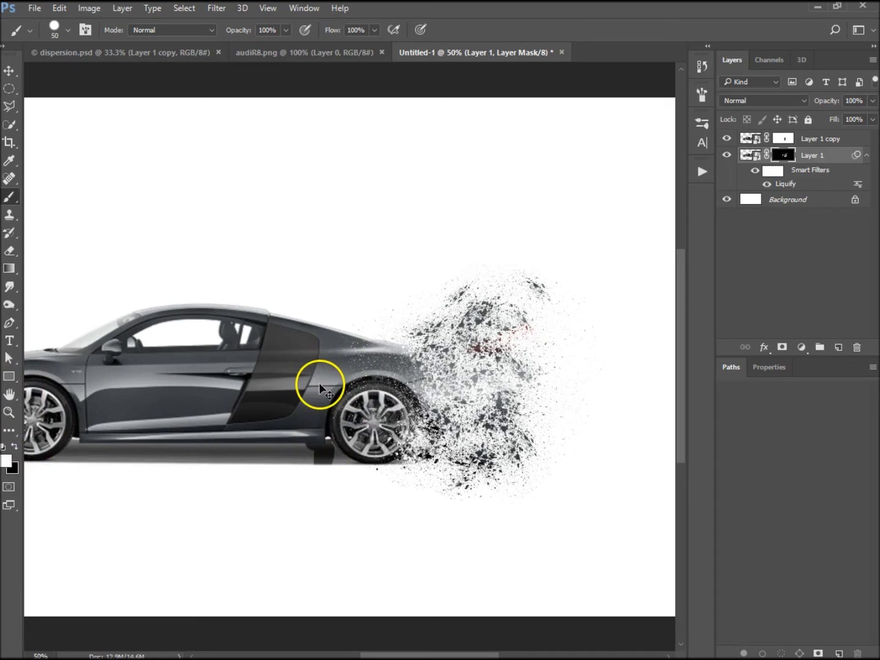
{"action": "key", "text": "ctrl+z"}
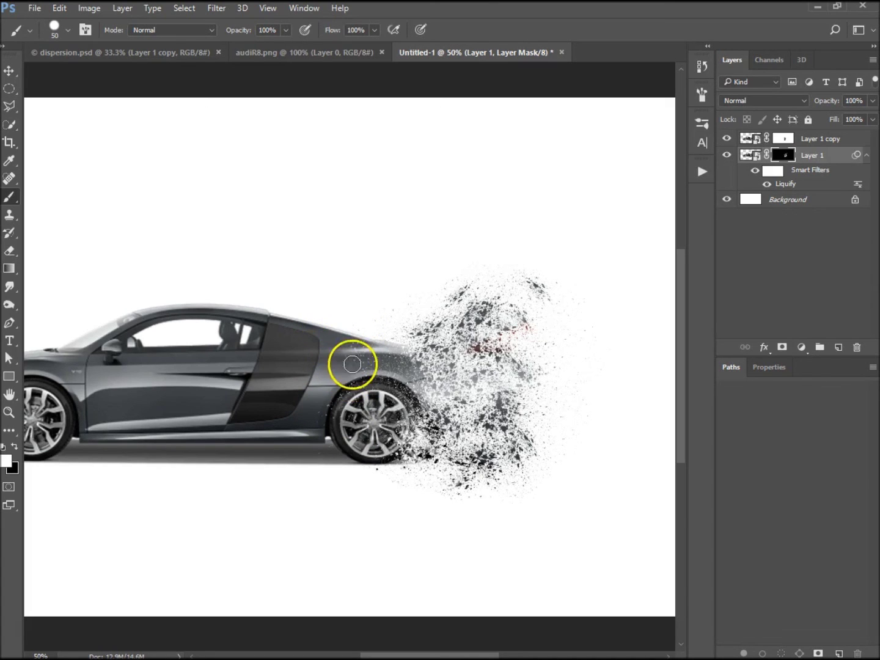
- Paint Layer 1's mask to spread the particles over the rear fender and below the rear wheel
{"action": "left_click_drag", "start_coordinate": [352, 349], "coordinate": [349, 363]}
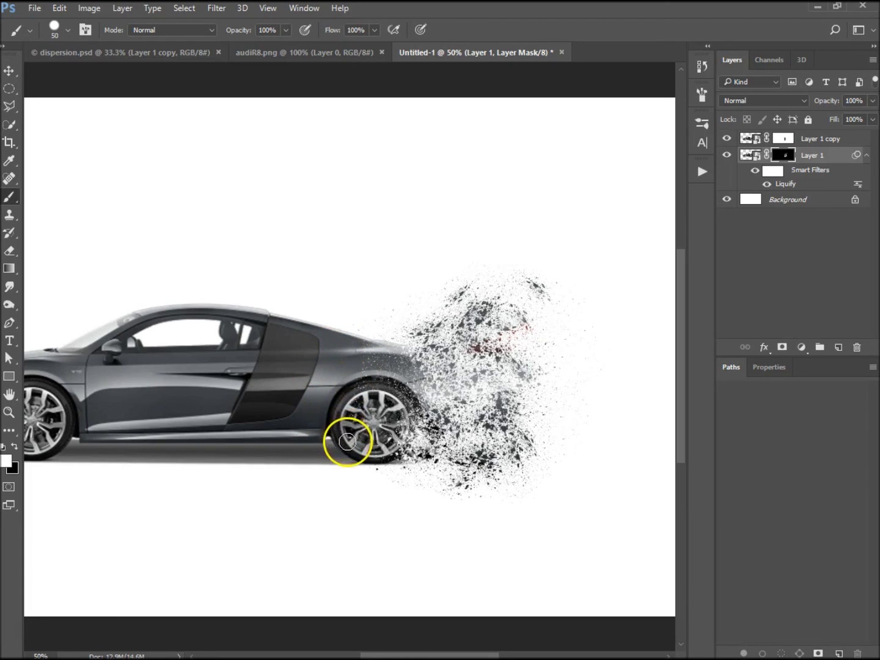
{"action": "mouse_move", "coordinate": [354, 367]}
{"action": "left_mouse_down"}
{"action": "mouse_move", "coordinate": [349, 345]}
{"action": "mouse_move", "coordinate": [298, 359]}
{"action": "mouse_move", "coordinate": [319, 385]}
{"action": "mouse_move", "coordinate": [350, 365]}
{"action": "mouse_move", "coordinate": [322, 430]}
{"action": "mouse_move", "coordinate": [318, 363]}
{"action": "mouse_move", "coordinate": [360, 365]}
{"action": "left_mouse_up"}
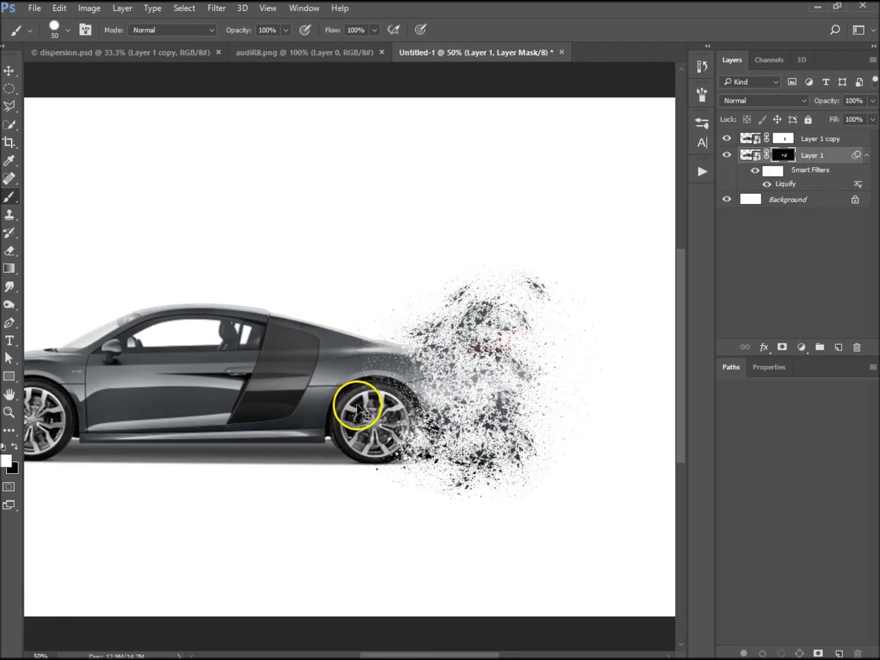
{"action": "key", "text": "ctrl+minus"}
{"action": "left_click_drag", "start_coordinate": [382, 442], "coordinate": [457, 410]}
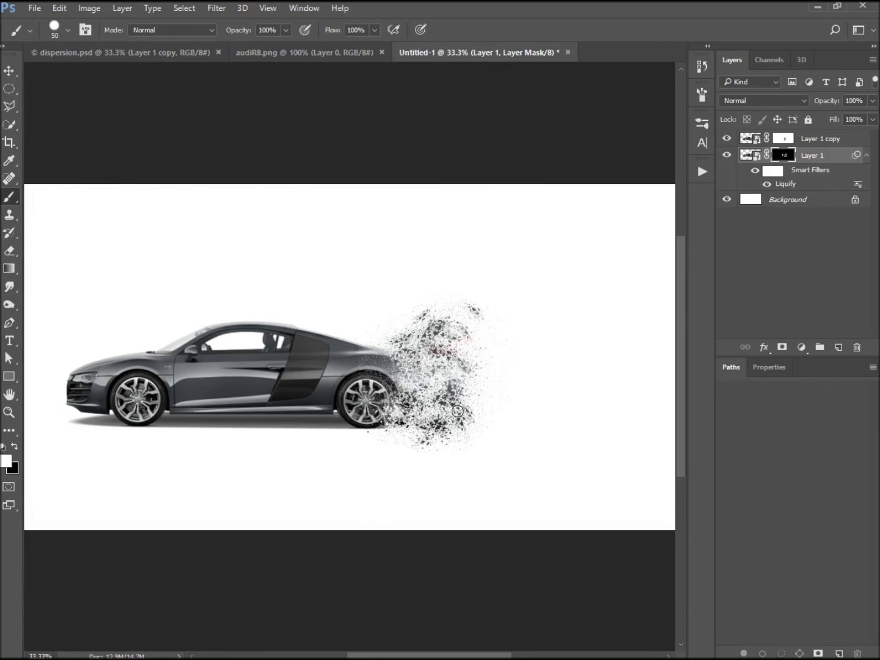
- Add one last stroke on the mask, then switch to the Move tool (V)
{"action": "left_click_drag", "start_coordinate": [579, 419], "coordinate": [546, 336]}
{"action": "key", "text": "v"}
{"action": "left_click", "coordinate": [454, 365]}
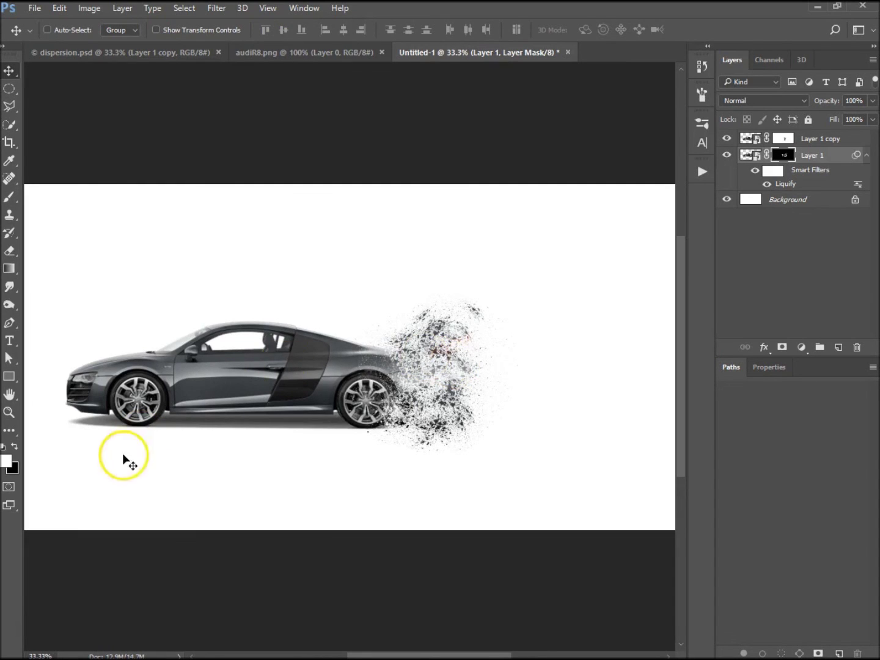